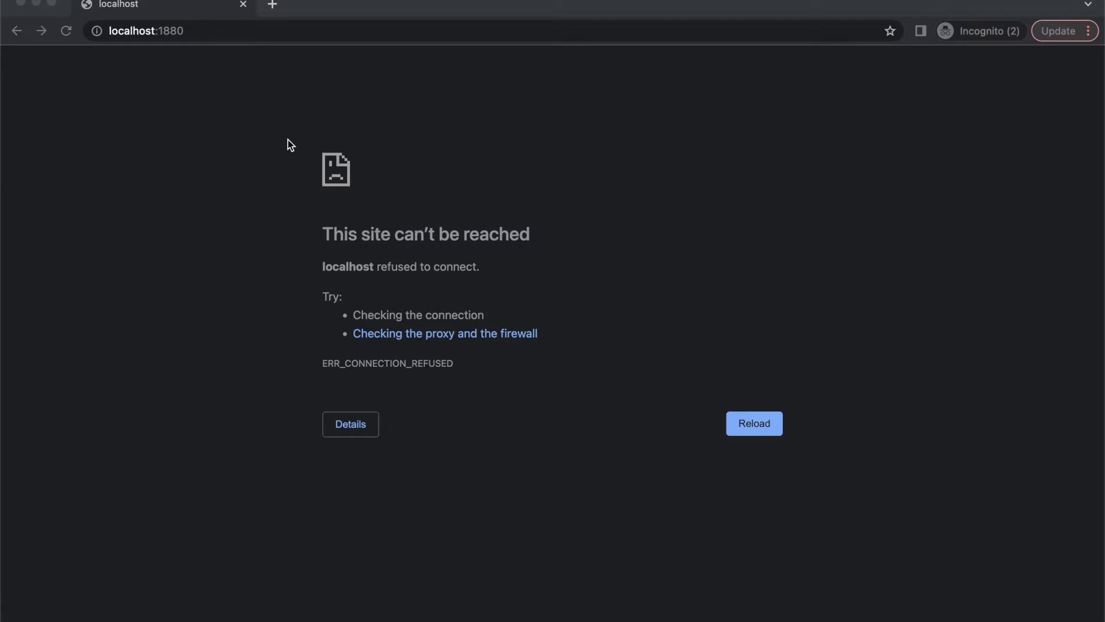
Step: In a Terminal window, change to the ~/.node-red directory and install the npm package ncd-red-wireless-2
key(super+space)
key(Return)
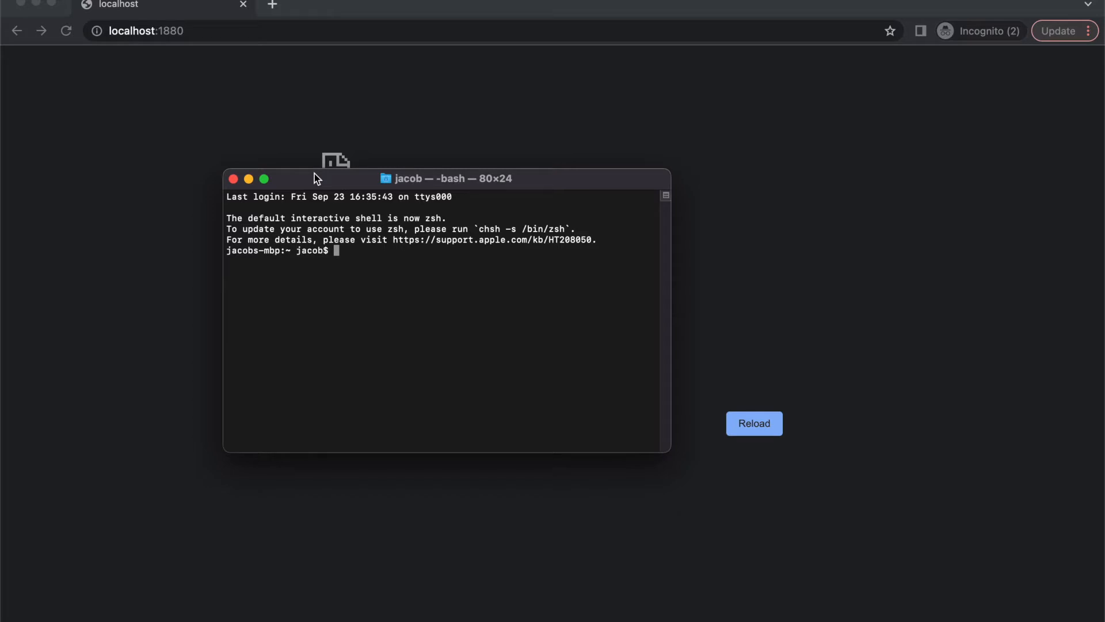
text(cd ~/.node-red)
key(Return)
text(np)
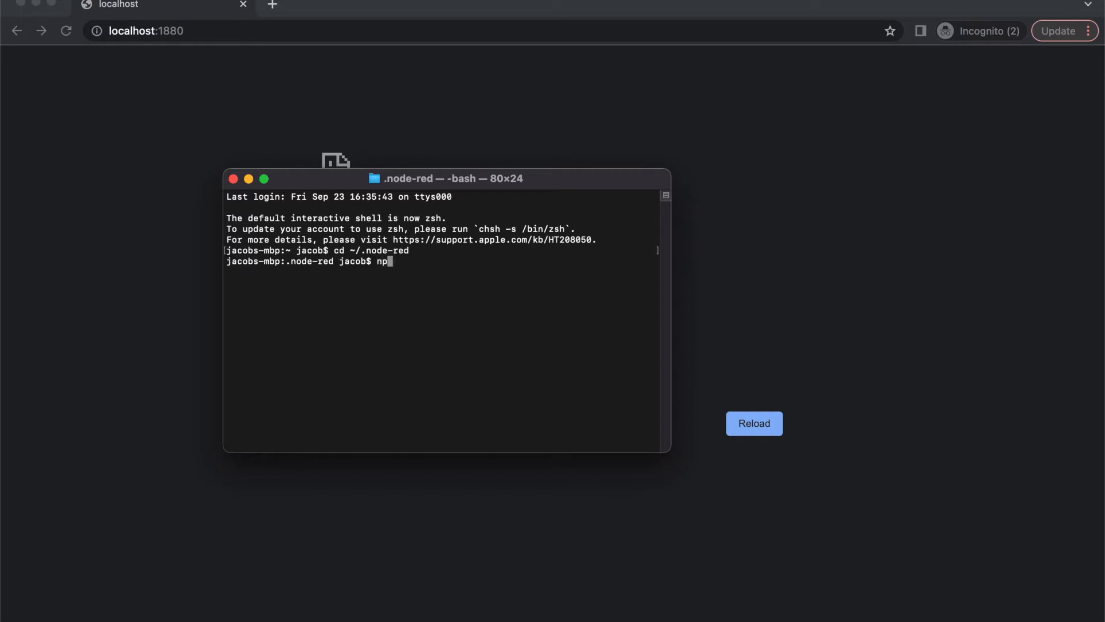
text(m install ncd-red-wireless-2)
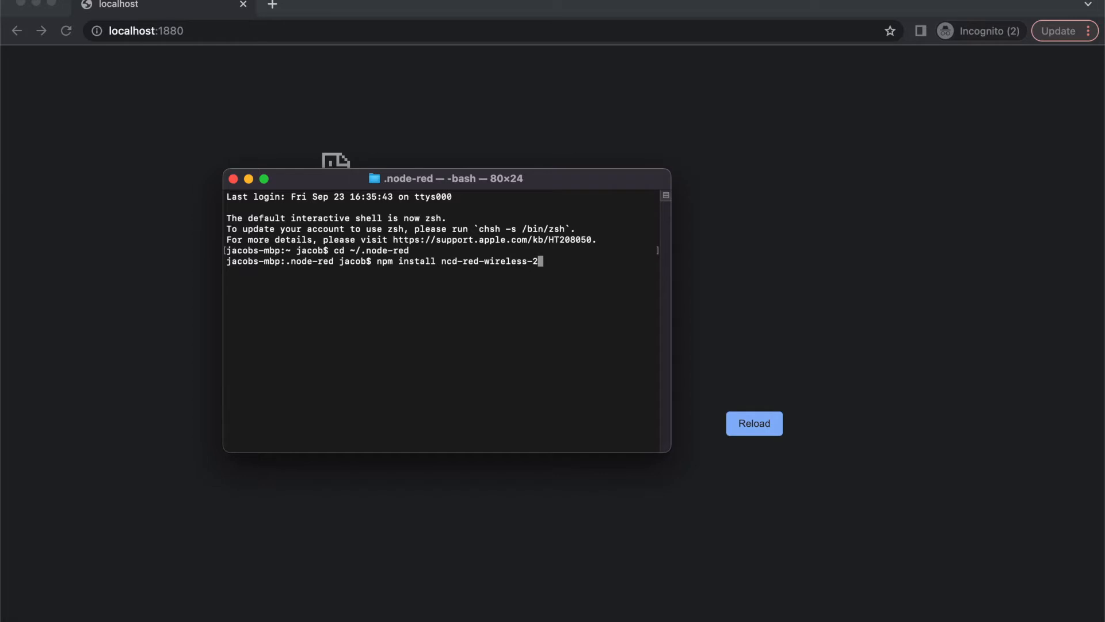
key(Return)
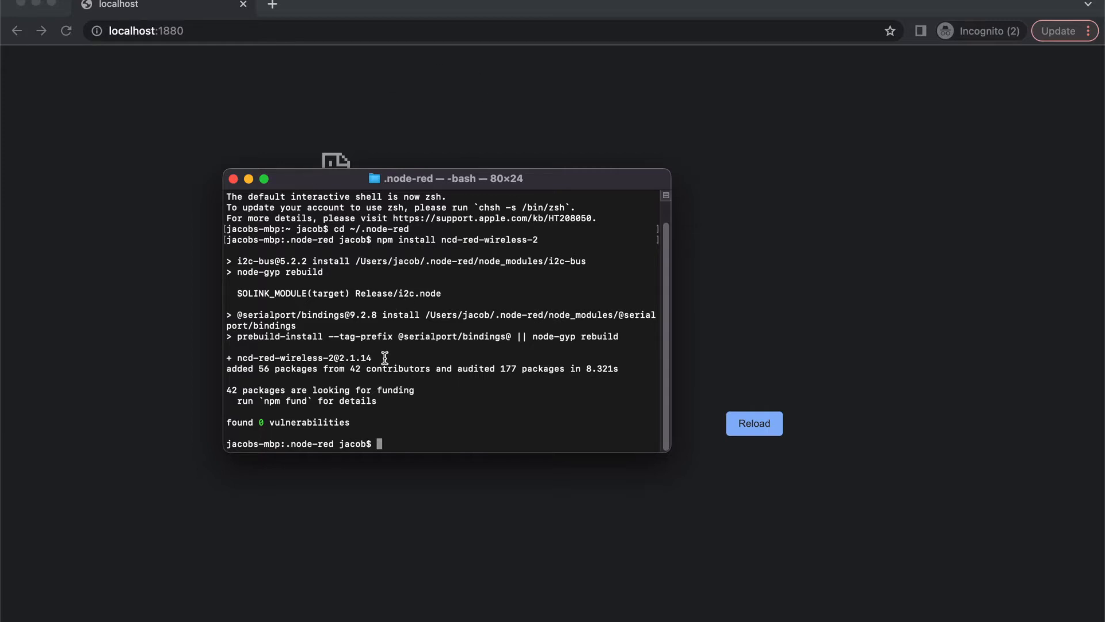
Step: Start Node-RED from the command line and load its editor at localhost:1880 in the browser
text(node-red)
key(Return)
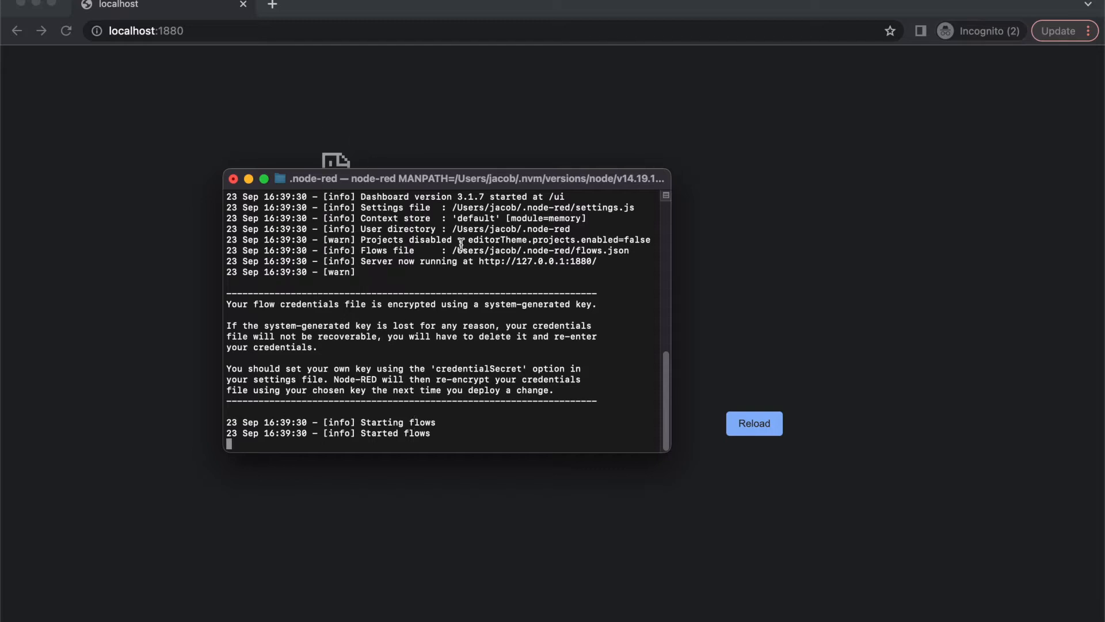
click(296, 57)
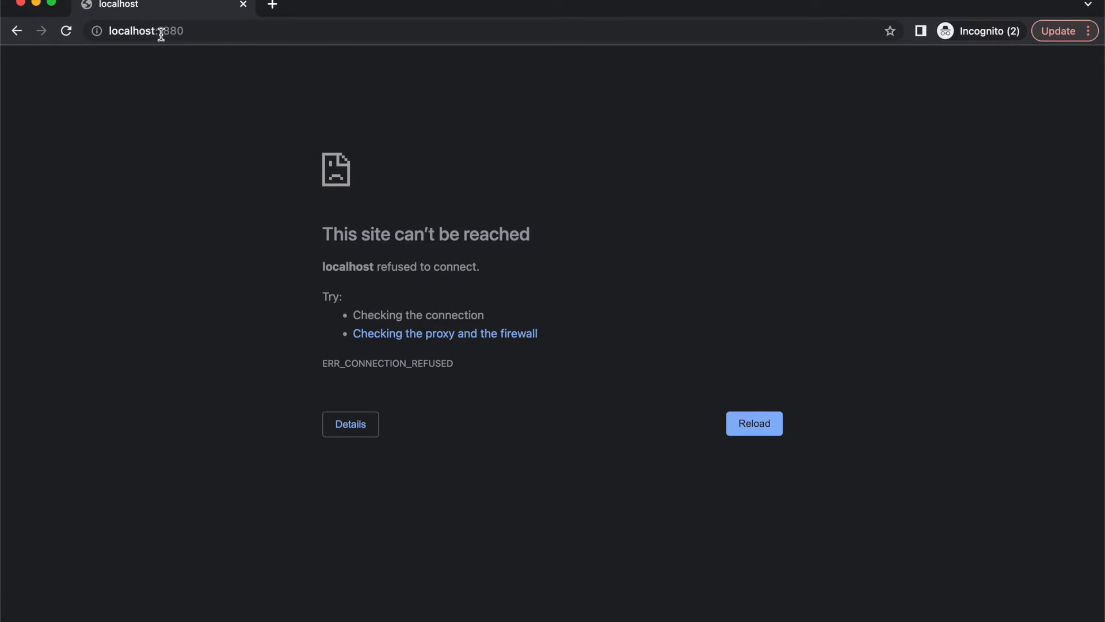
click(206, 31)
key(Return)
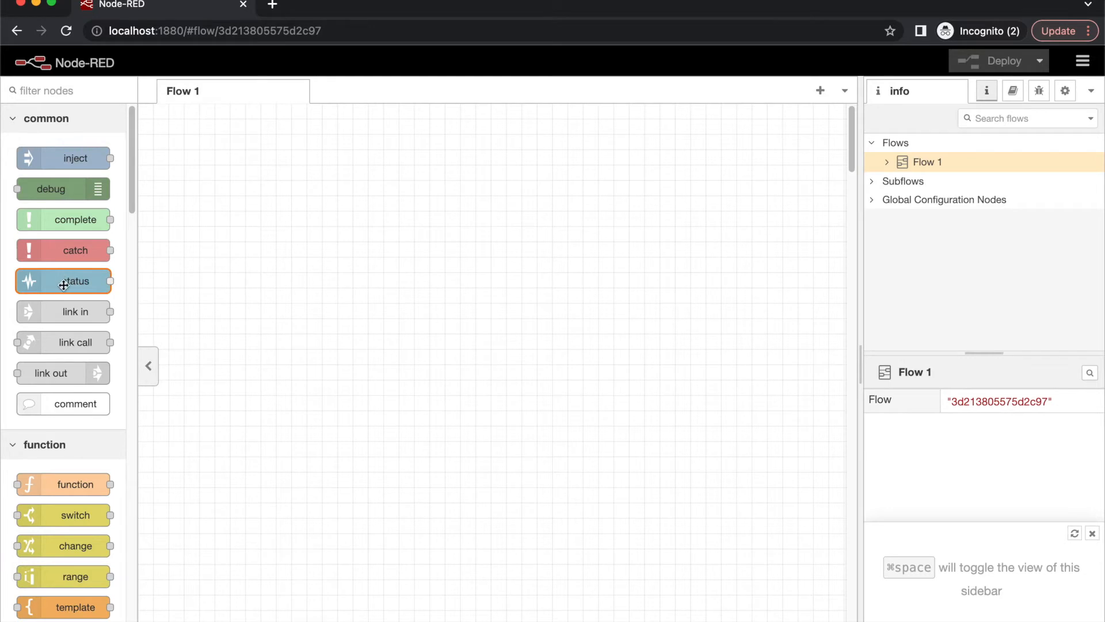
Step: Add a Wireless Gateway node from the NCD category to the upper part of Flow 1
scroll(86, 316, down, 20)
scroll(84, 315, down, 2)
scroll(81, 312, up, 2)
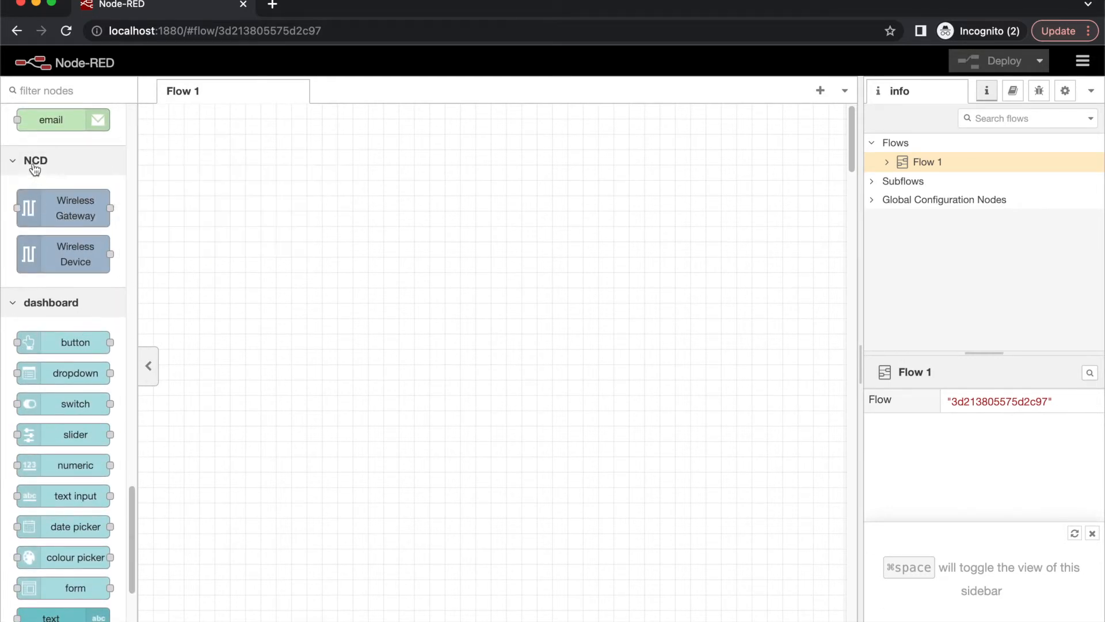
mouse_move(57, 210)
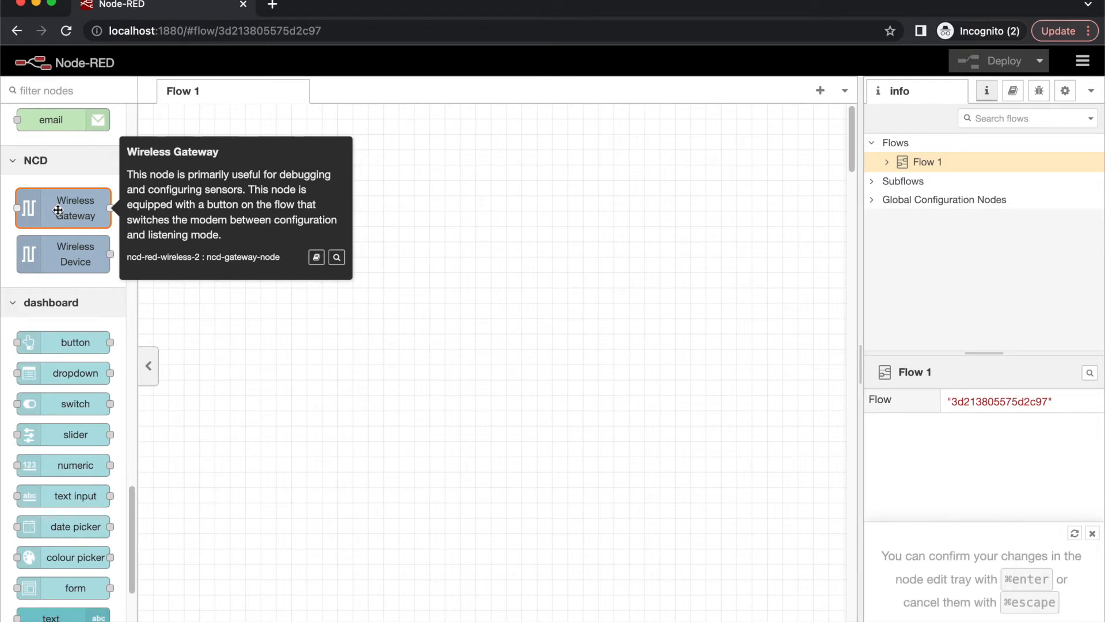
drag(58, 211, 348, 198)
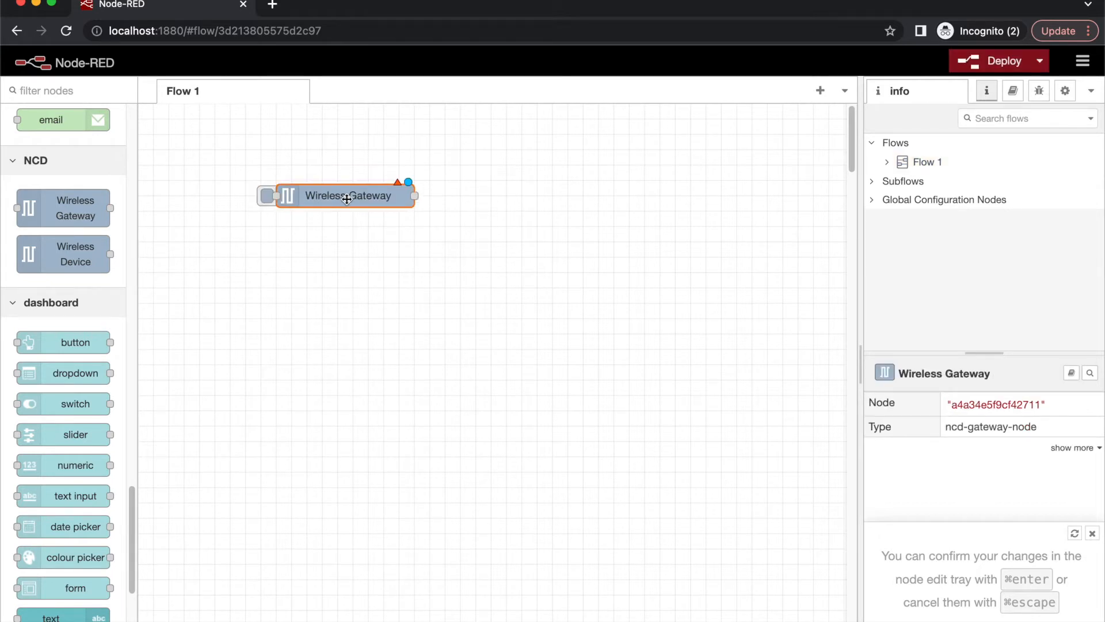
Step: Name the Wireless Gateway node "Demo Gateway/Modem"
double_click(347, 198)
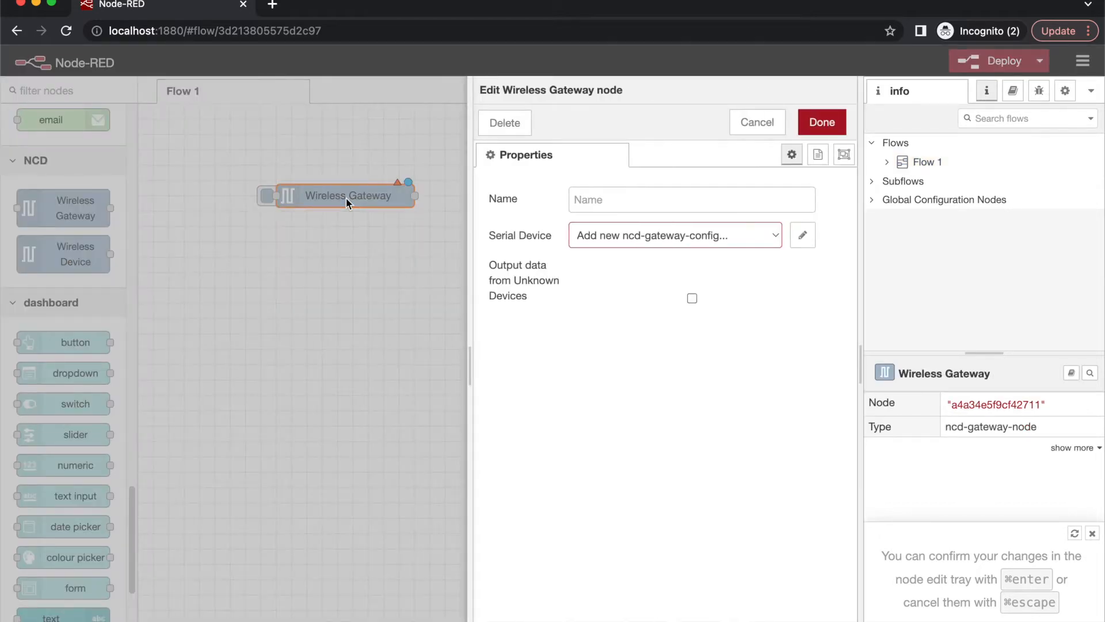
click(590, 198)
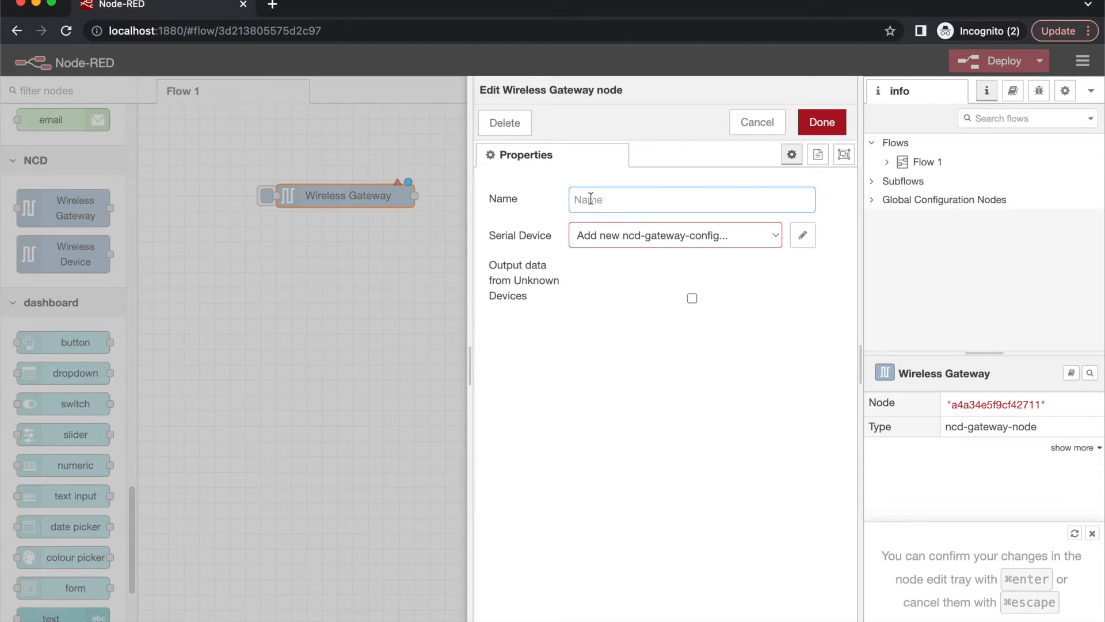
text(Demo Gateway)
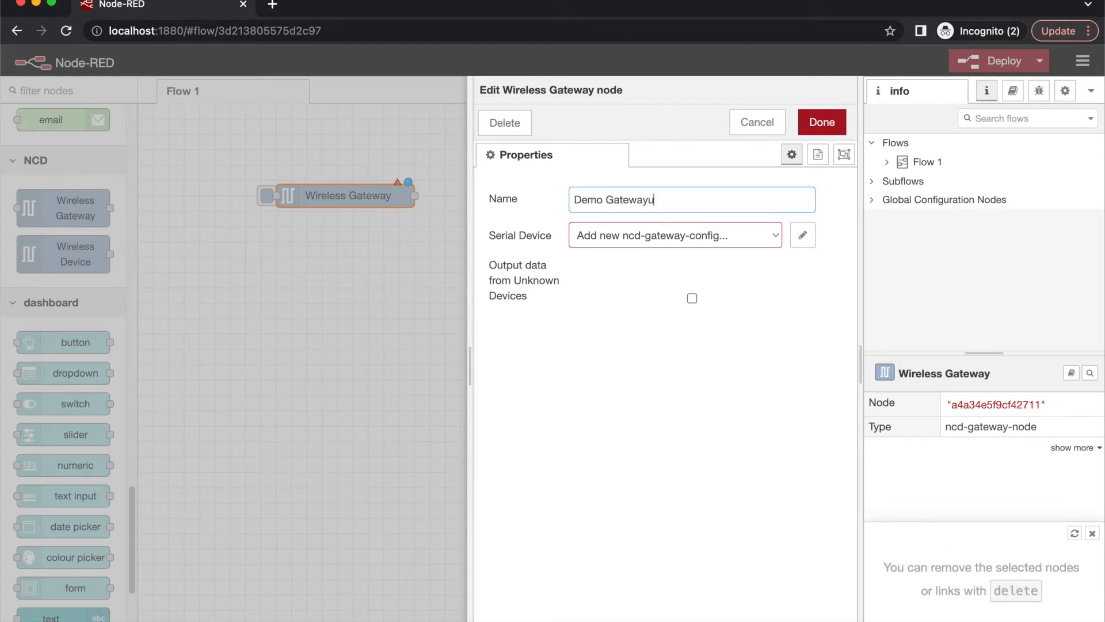
text(/Modem)
Step: Start a new ncd-gateway-config for the gateway's serial device and name it "Demo USB Port"
click(661, 241)
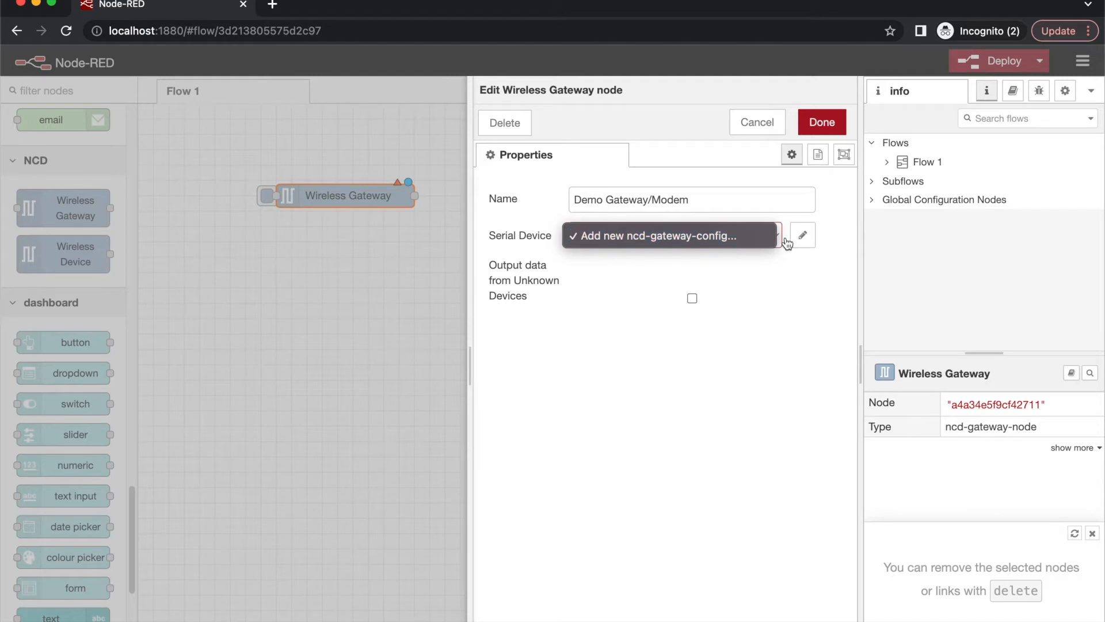
click(750, 266)
click(806, 240)
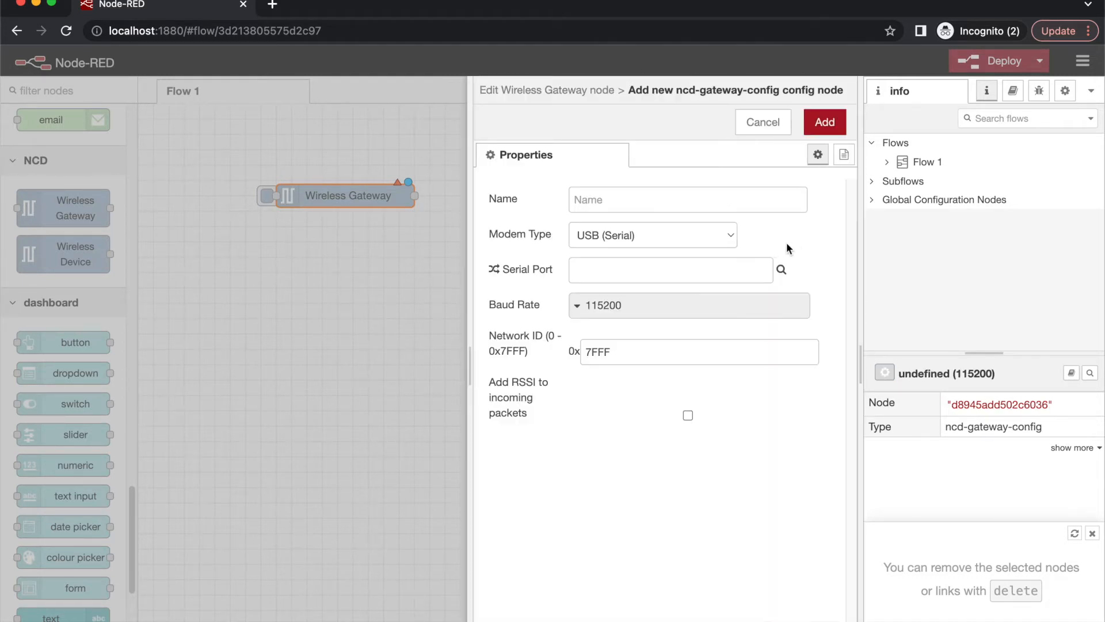
click(680, 205)
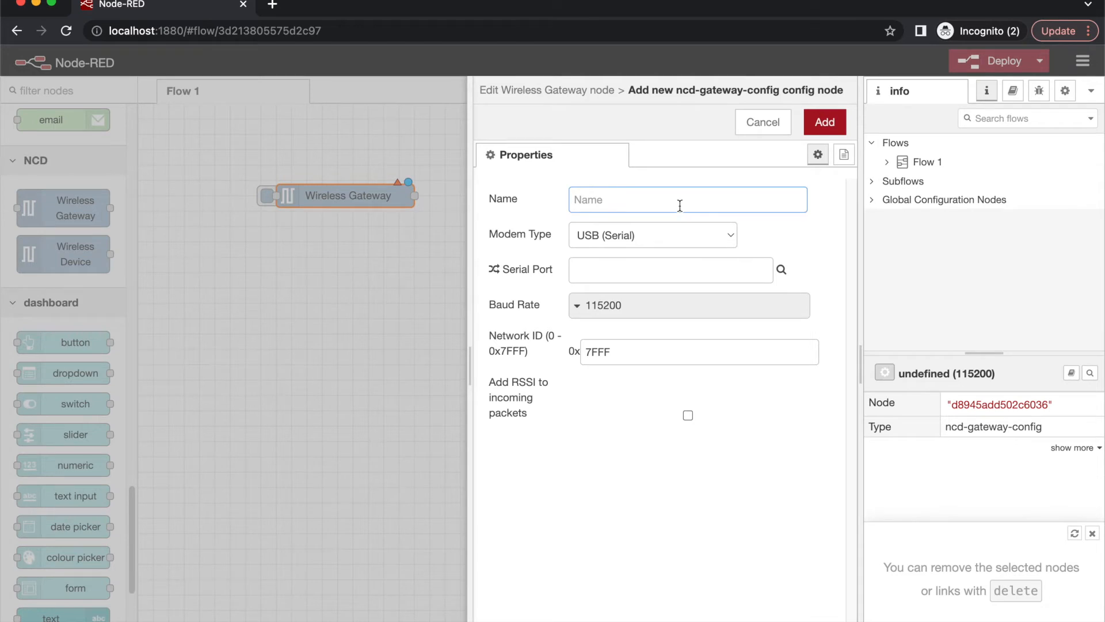
text(D)
key(BackSpace)
text(Demo USB Port)
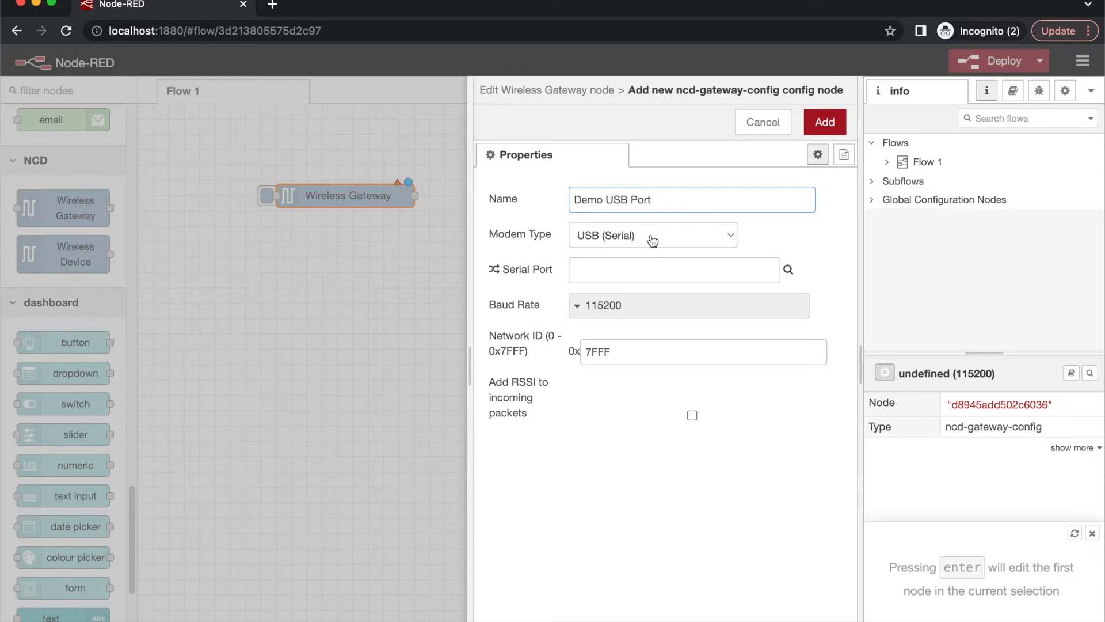
Step: Try the TCP (Ethernet/Network) modem type with IP address 192.168.86.128, clear the address and return to USB (Serial)
click(631, 238)
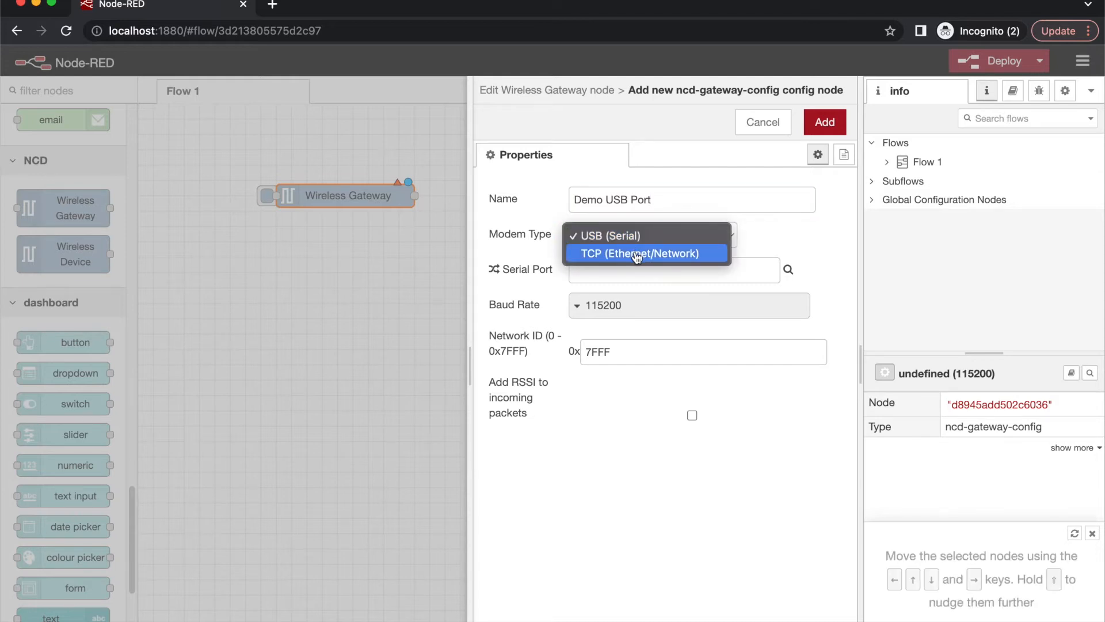
click(637, 255)
drag(601, 271, 576, 273)
click(623, 304)
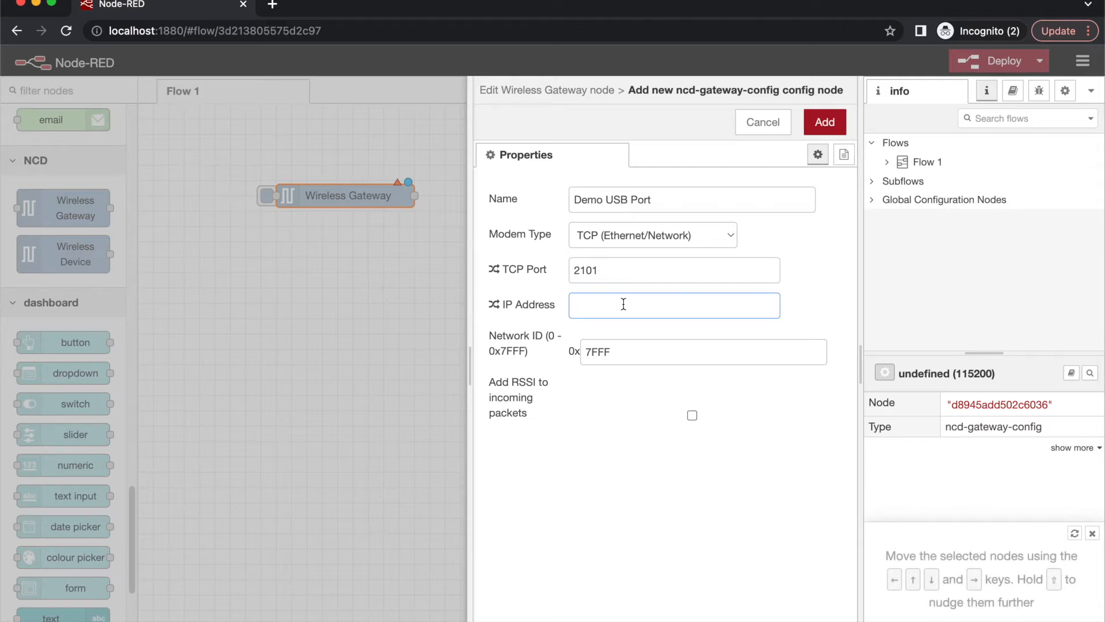
text(192.168.86.128)
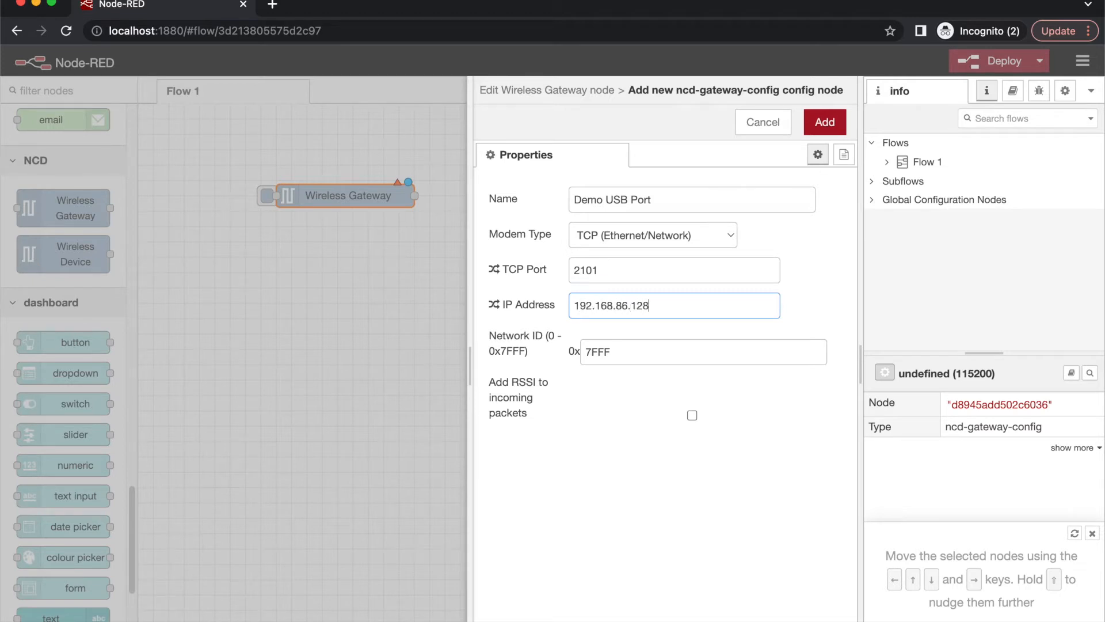
triple_click(659, 305)
key(BackSpace)
click(671, 235)
click(667, 220)
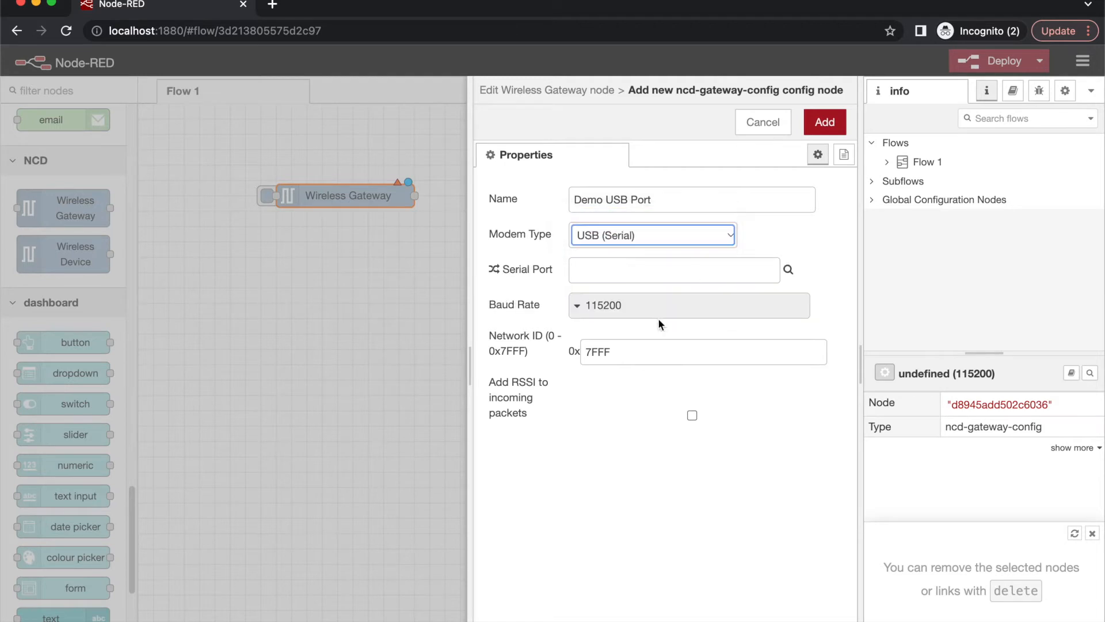
Step: Set the serial port to /dev/tty.usbserial-AC67EXDX, add the configuration and save the gateway node
click(630, 277)
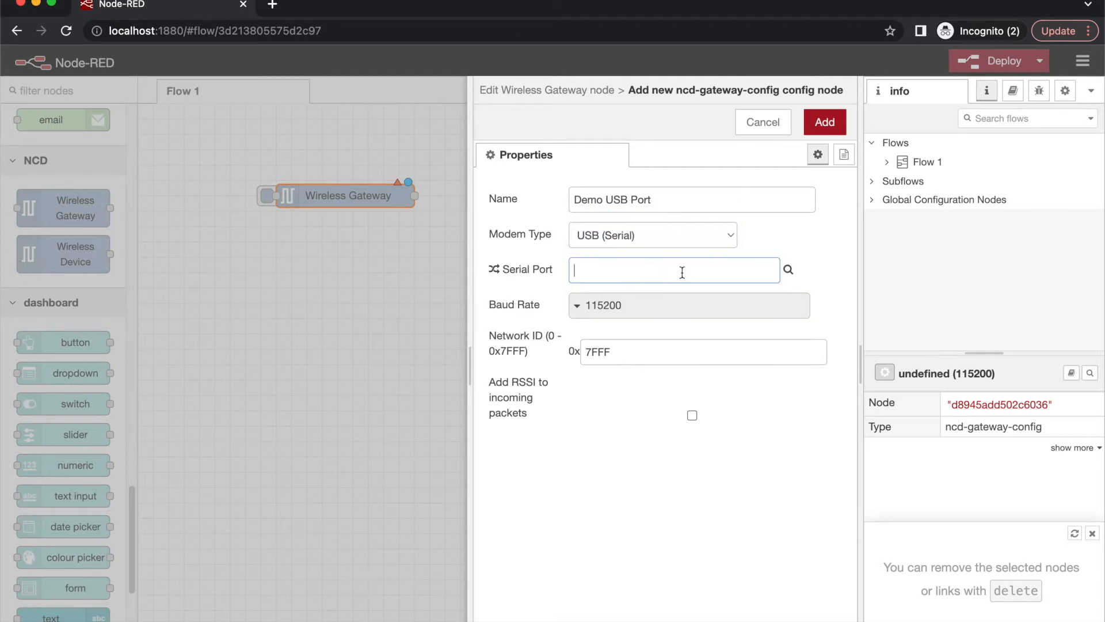
click(788, 270)
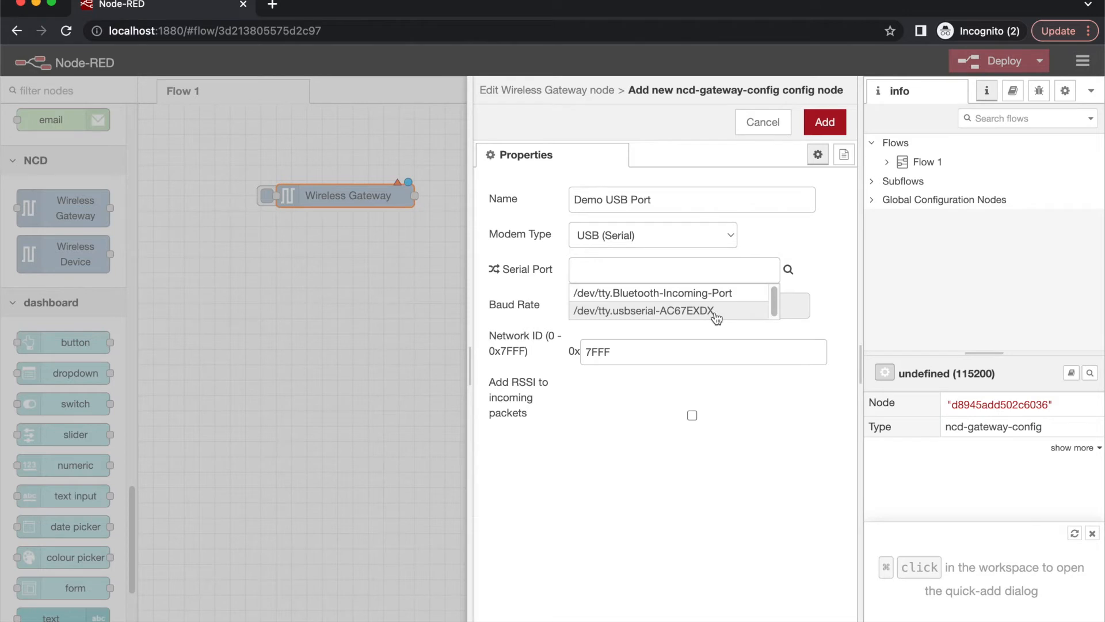
click(716, 315)
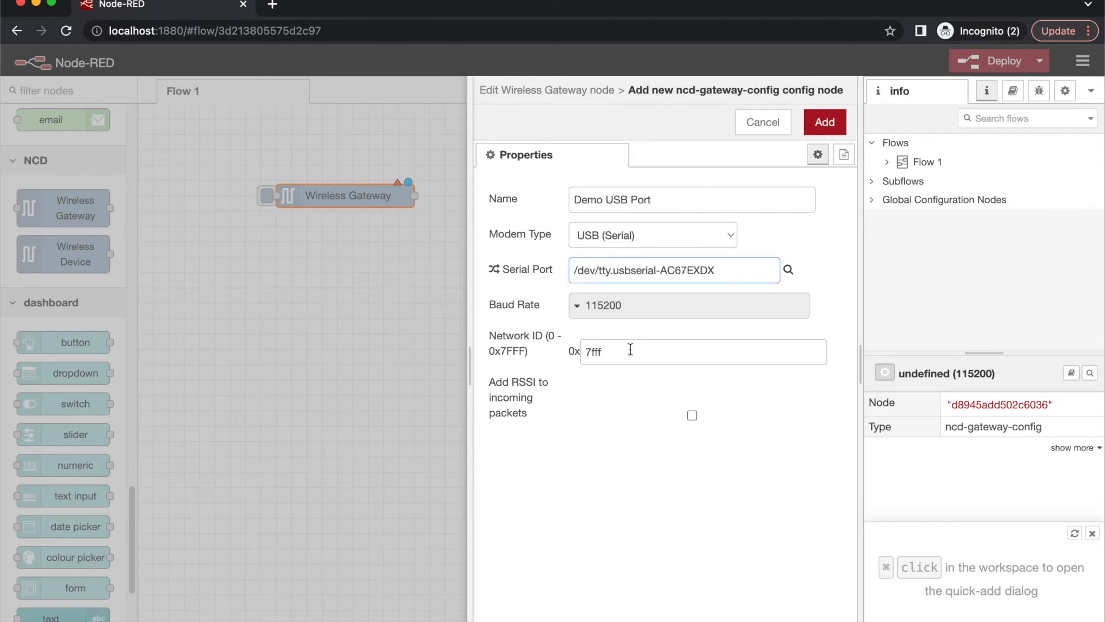
click(820, 126)
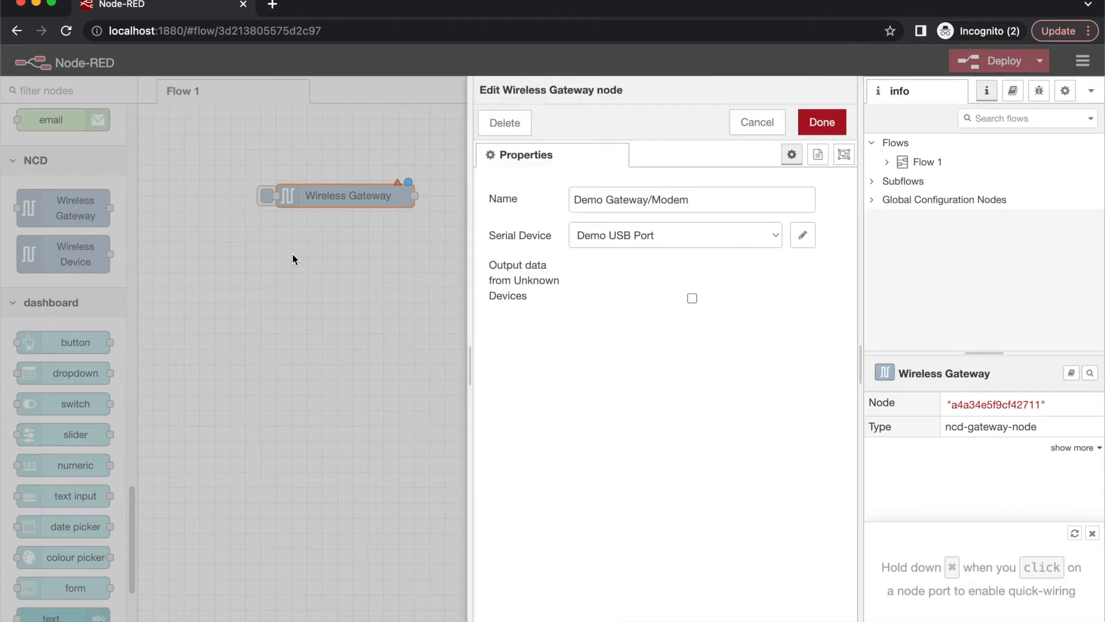
click(835, 129)
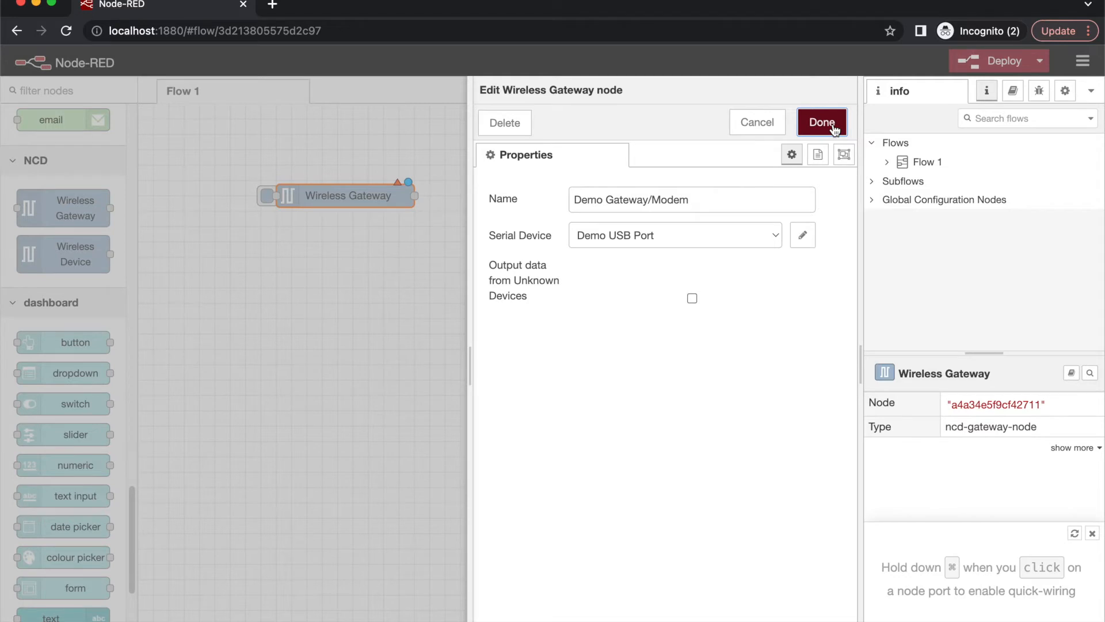
Step: Add a debug node beside the Demo Gateway/Modem node and wire the gateway's output to it
scroll(83, 222, up, 10)
scroll(70, 209, up, 10)
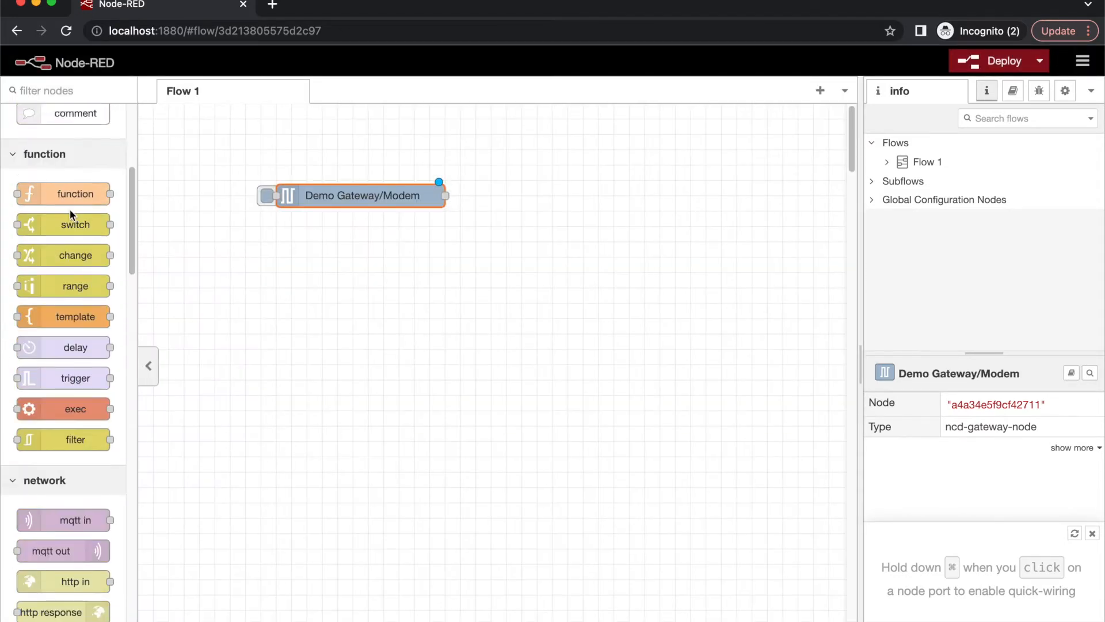
drag(62, 190, 566, 209)
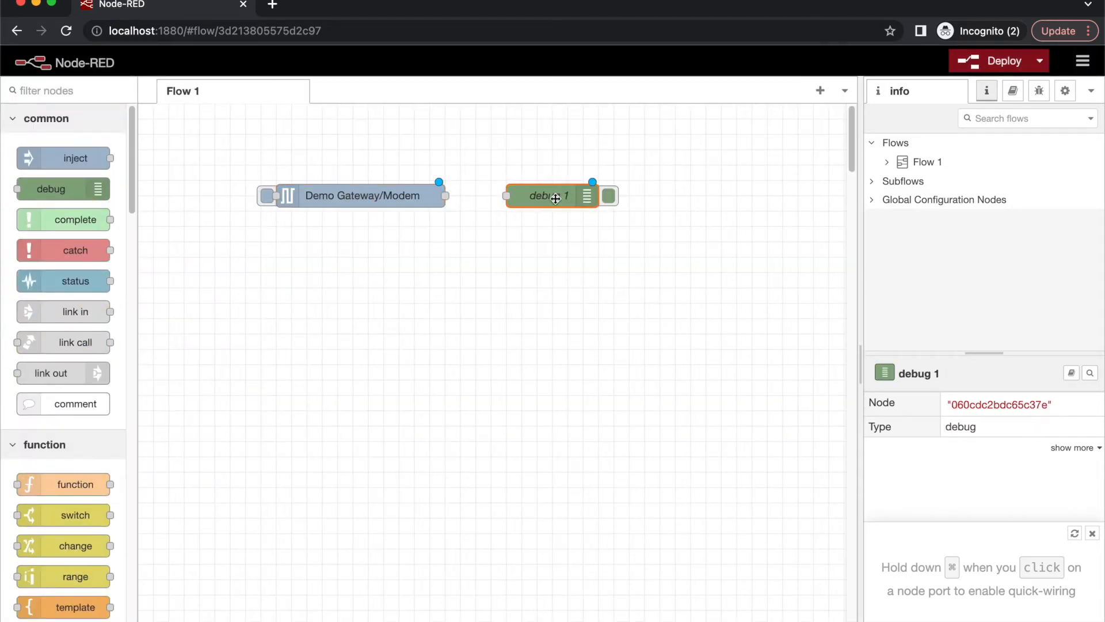
drag(445, 195, 506, 196)
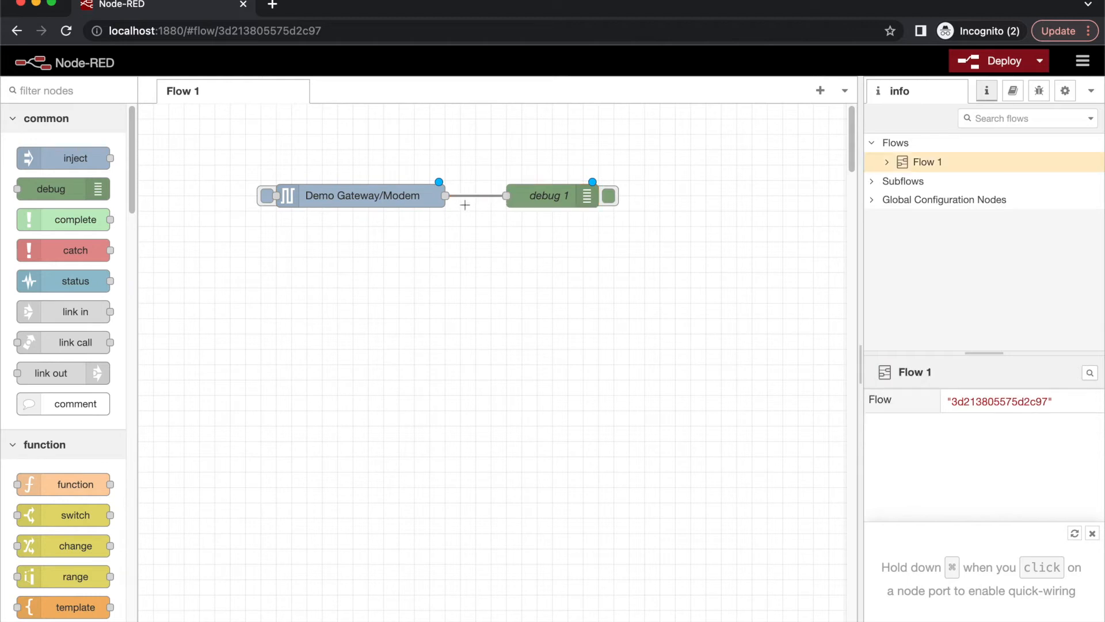
Step: Set the debug node's output to the complete msg object and save the node
double_click(563, 199)
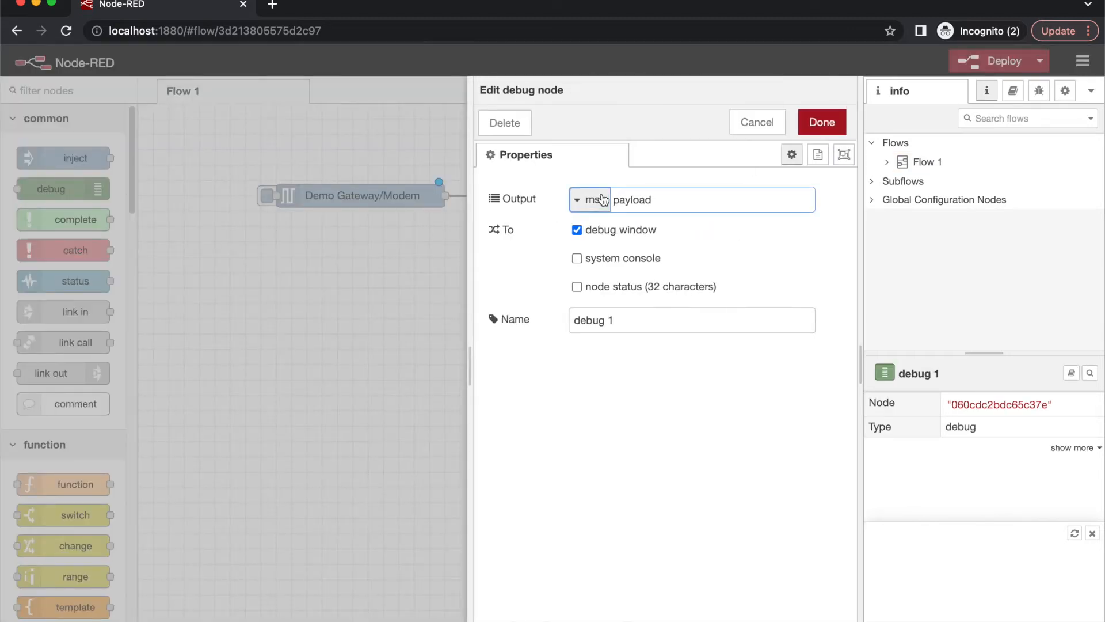
click(596, 200)
click(616, 247)
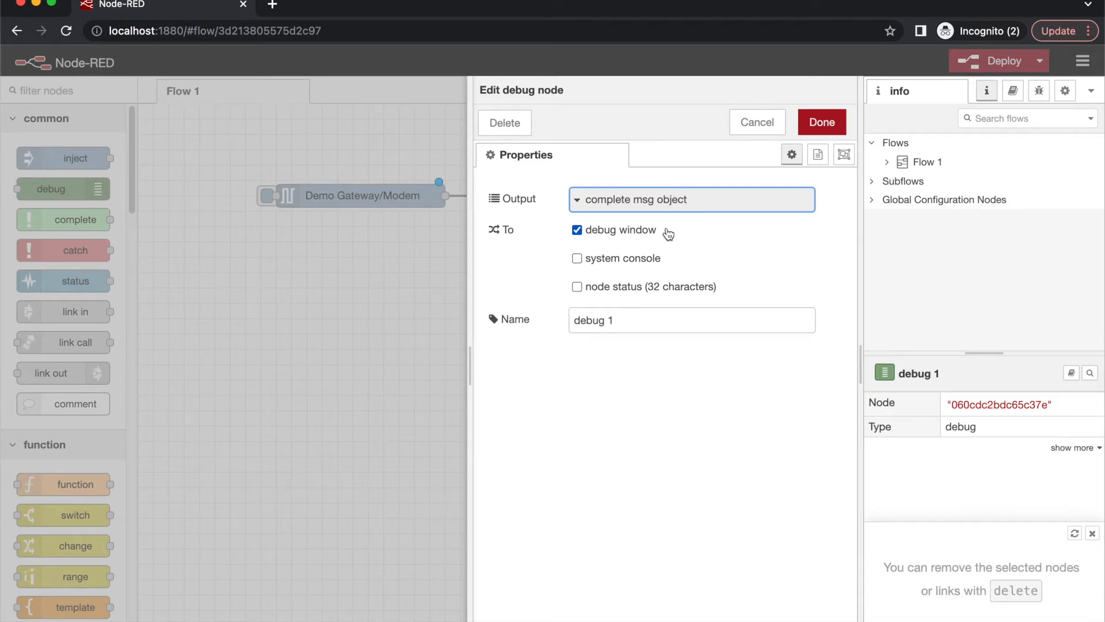
click(843, 123)
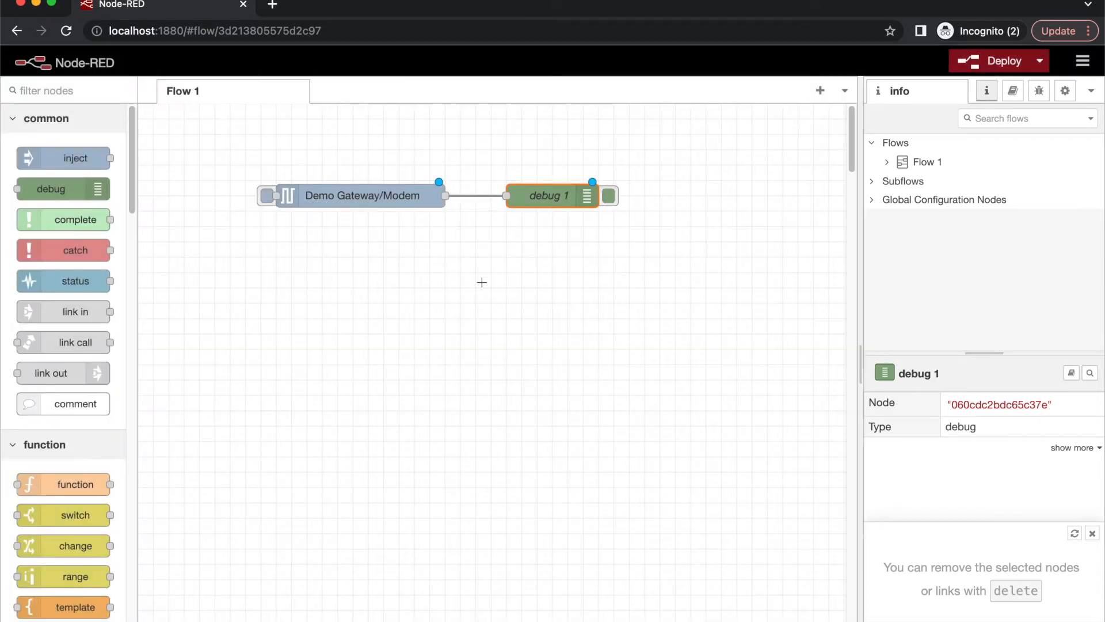
Step: Deploy the flow and show its debug messages
click(963, 64)
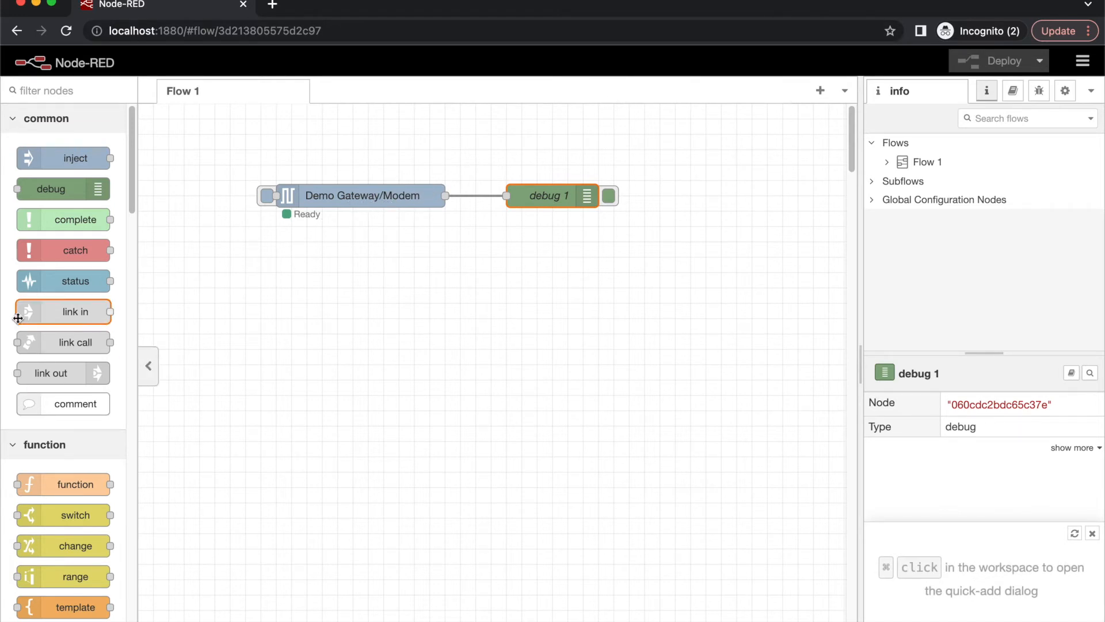
scroll(37, 318, down, 8)
scroll(38, 318, down, 12)
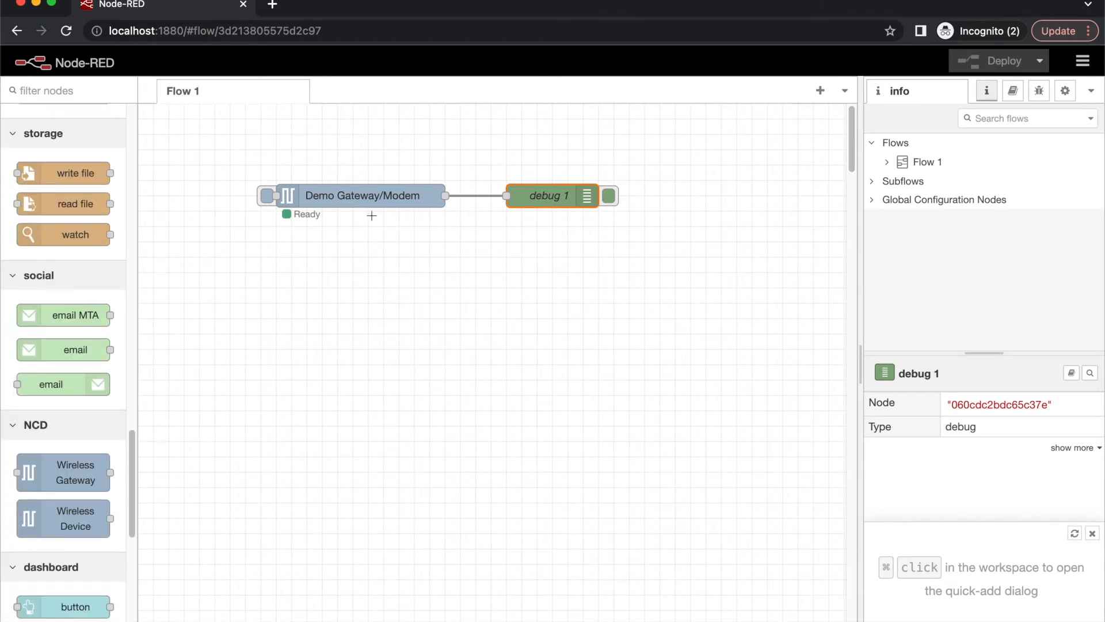
click(1040, 92)
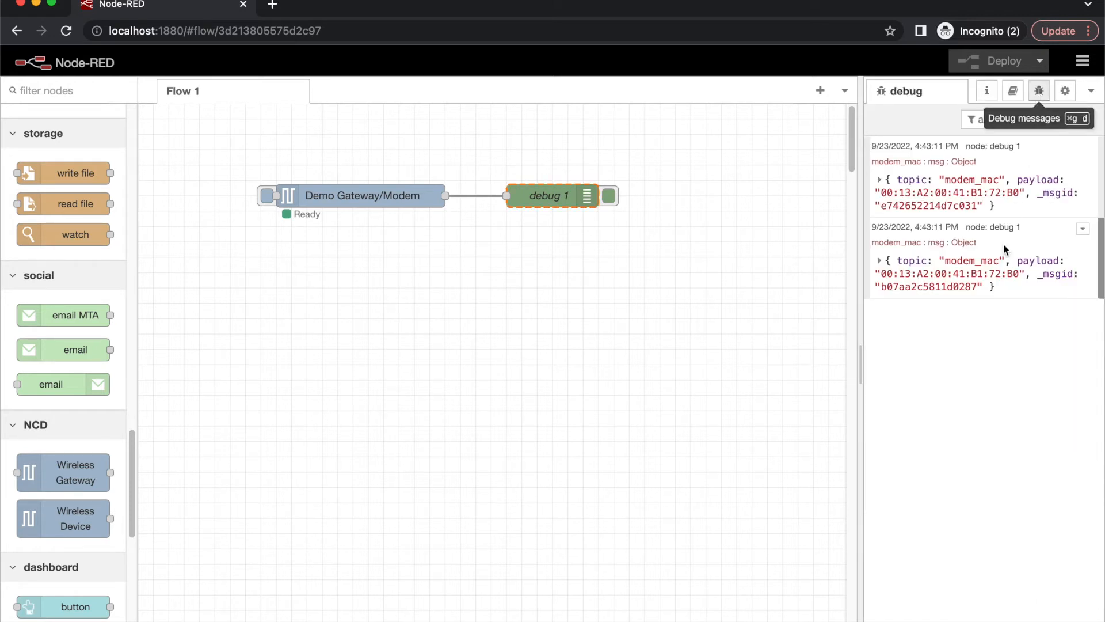
Step: Expand the first modem_mac message and the sensor_mode message with its payload to examine their contents
click(880, 180)
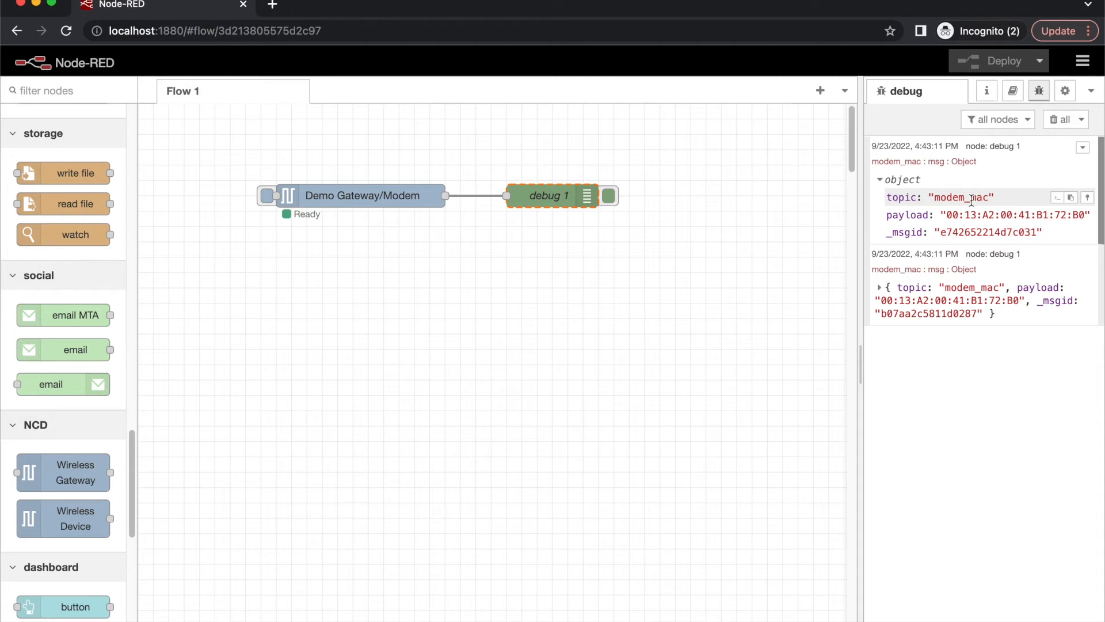
drag(947, 214, 1026, 213)
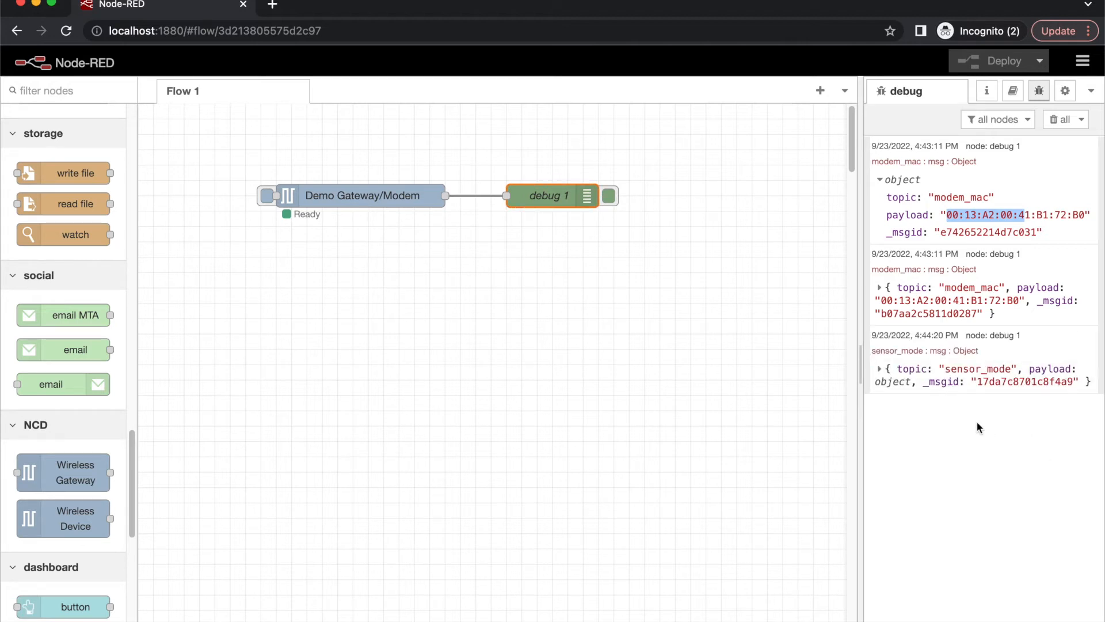
click(897, 374)
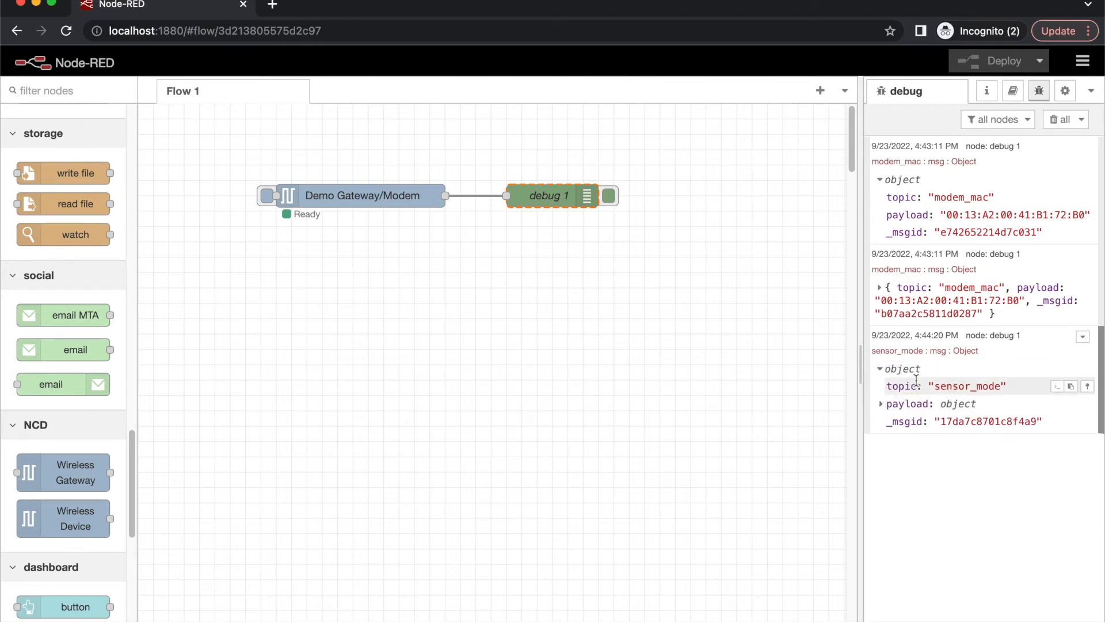
double_click(954, 386)
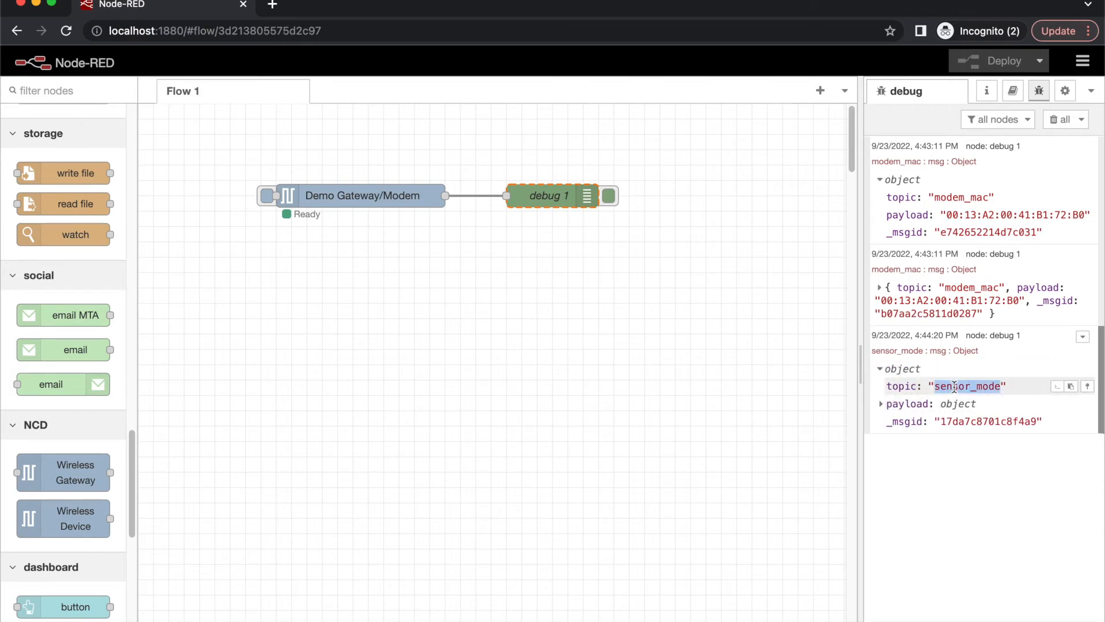
click(881, 404)
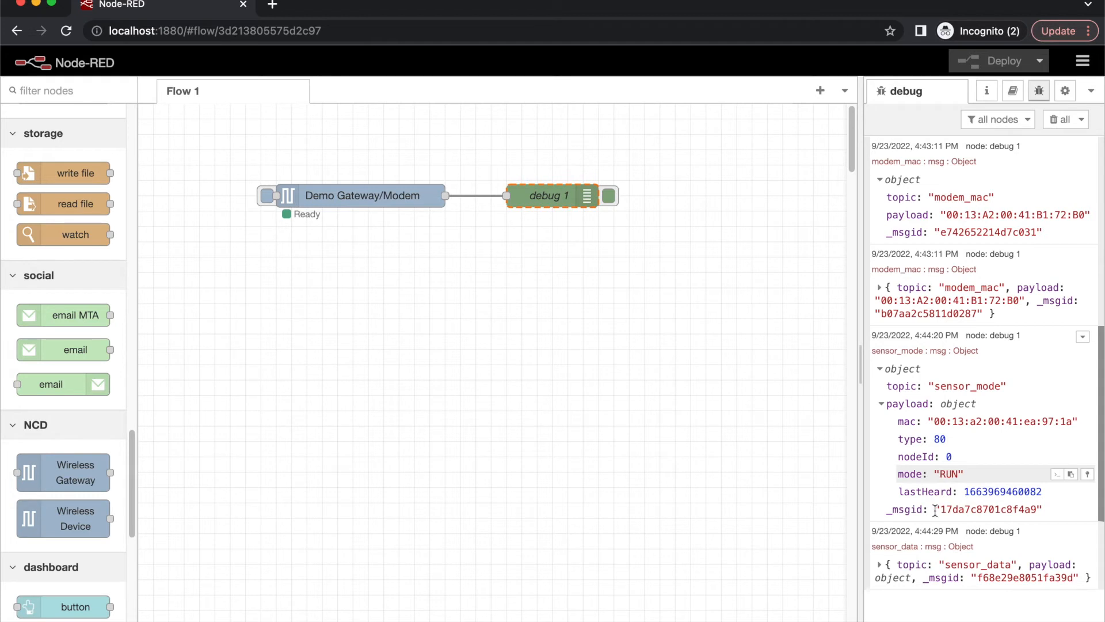
Step: Expand the sensor_data message to check its topic, and check the debug 1 node's output setting without changing it
click(883, 567)
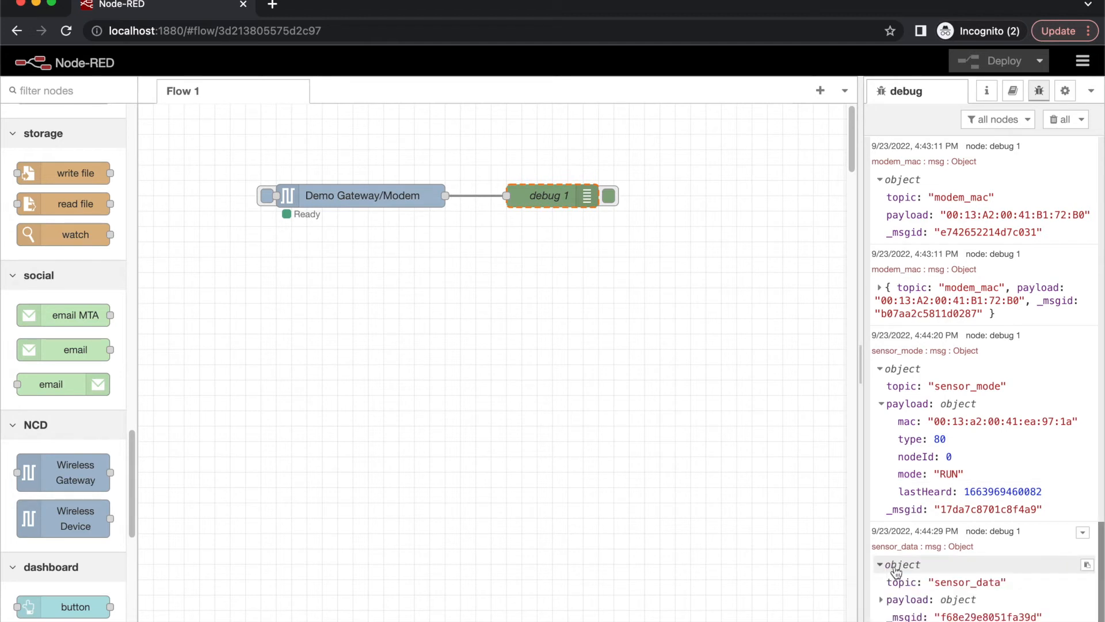
double_click(984, 583)
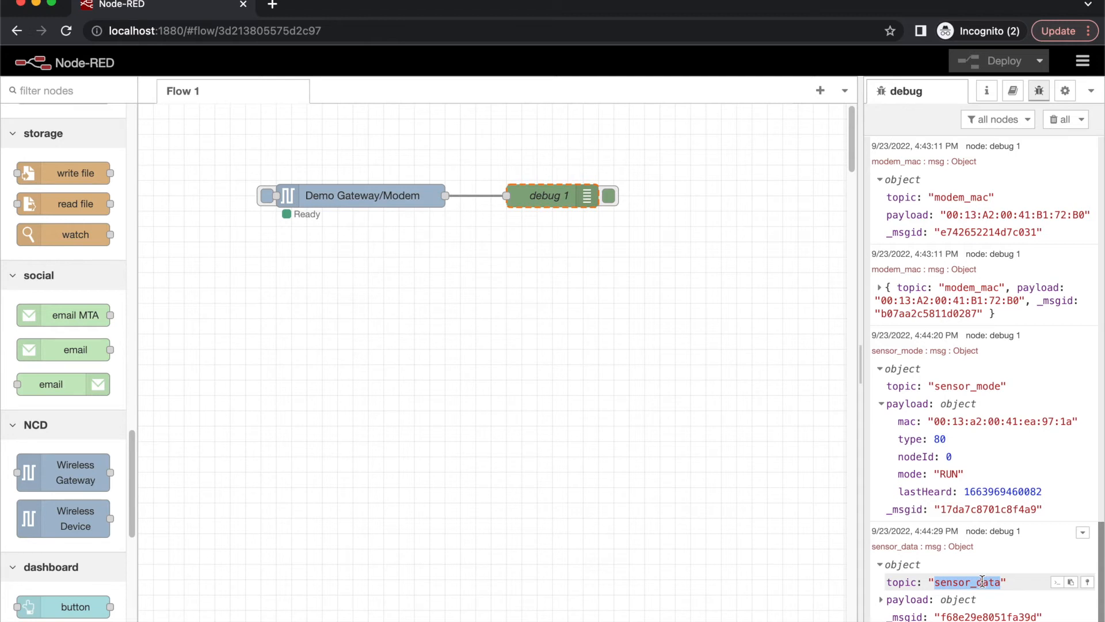
double_click(544, 196)
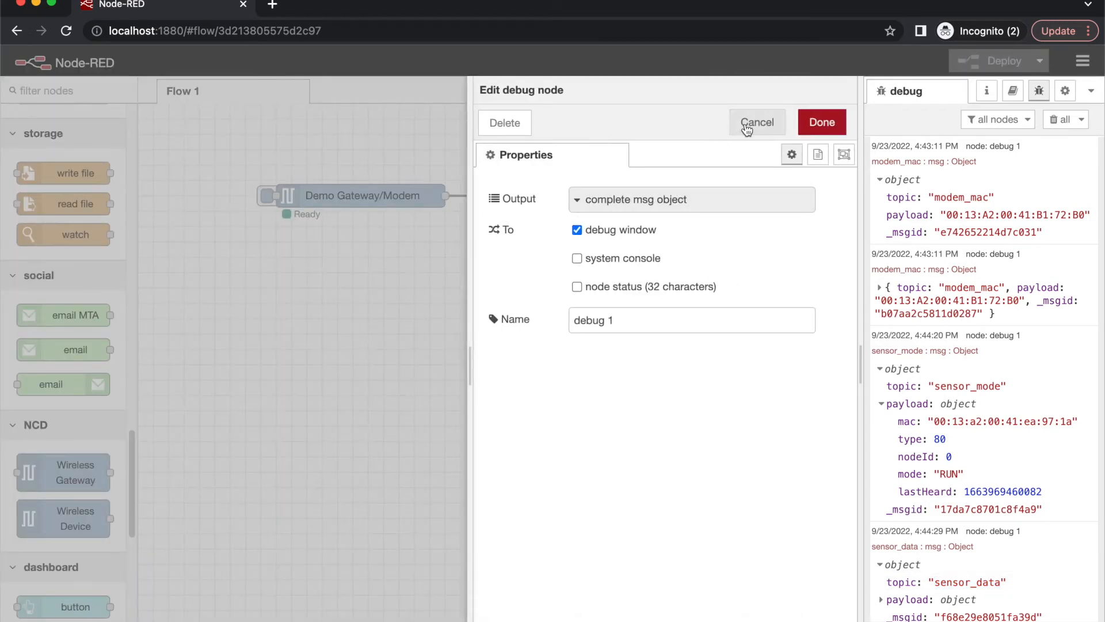
click(746, 124)
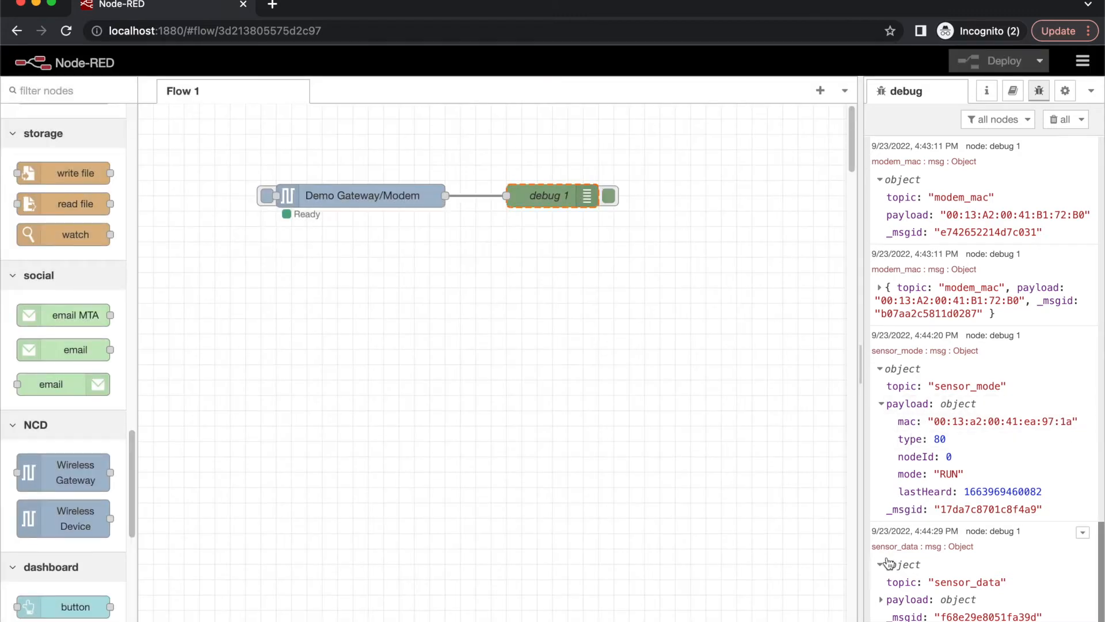
Step: Examine the sensor_data message's payload, including its nested sensor_data readings, and collapse those readings again
click(884, 600)
scroll(904, 565, down, 4)
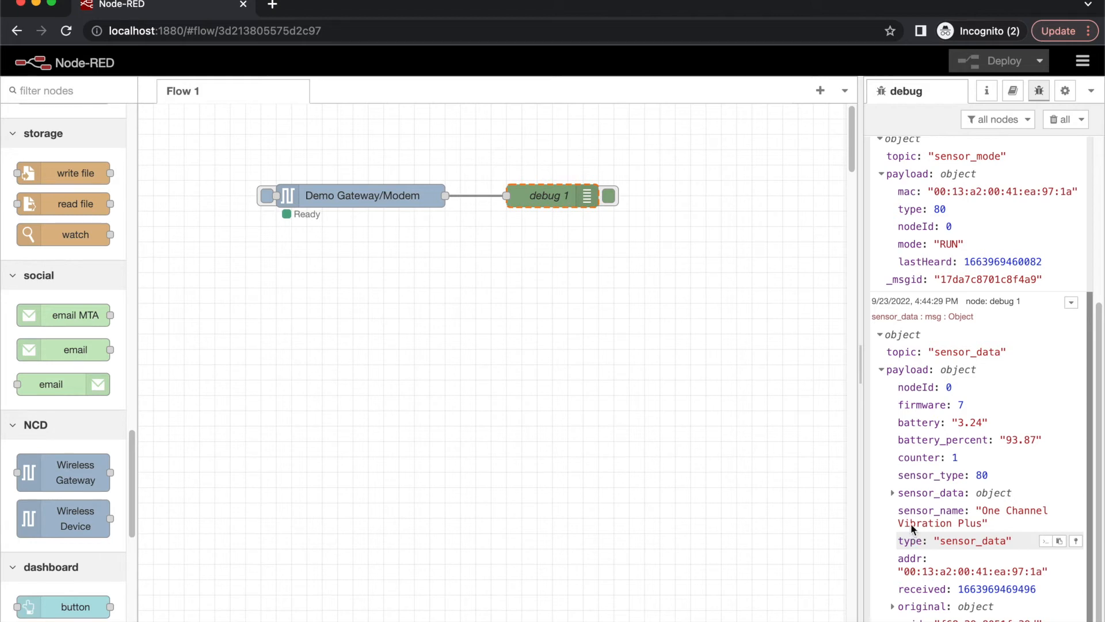
click(893, 494)
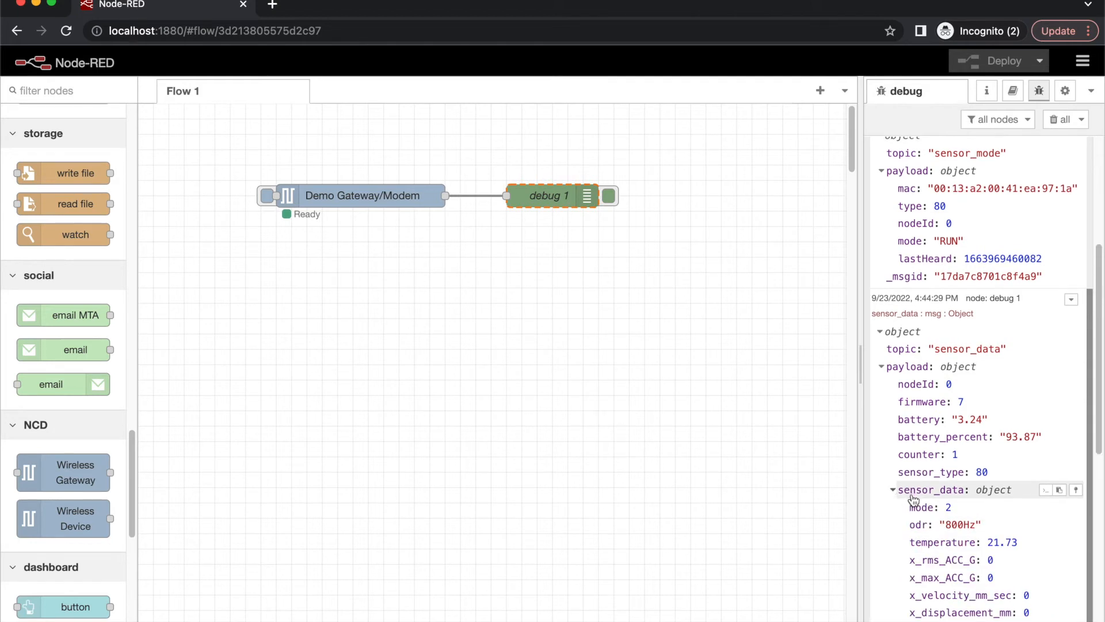
scroll(924, 415, down, 1)
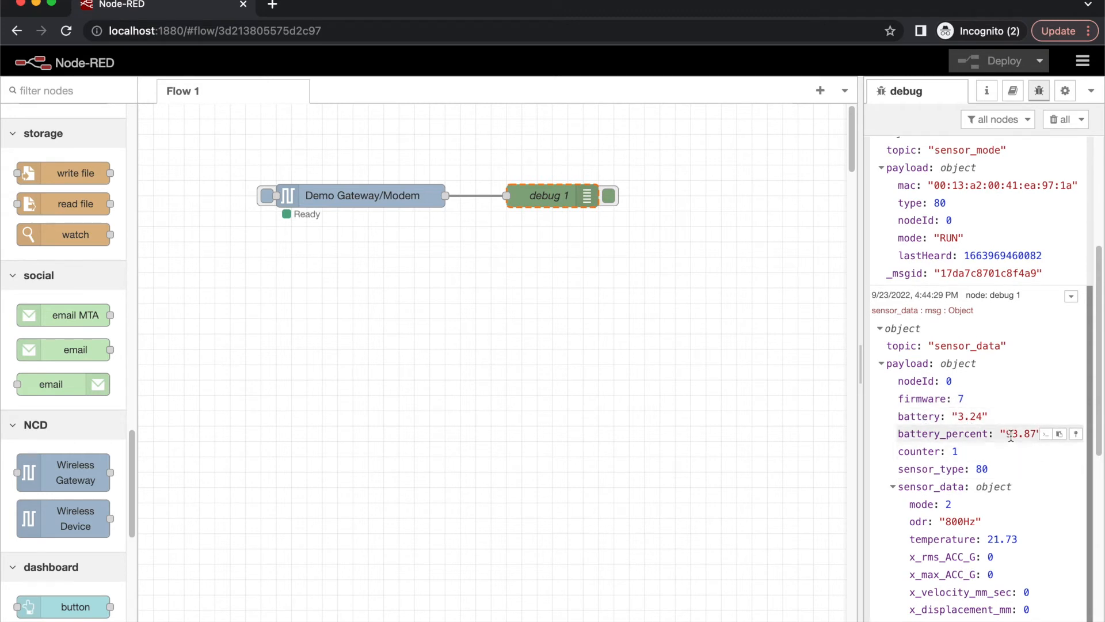
scroll(982, 459, down, 3)
scroll(982, 459, down, 4)
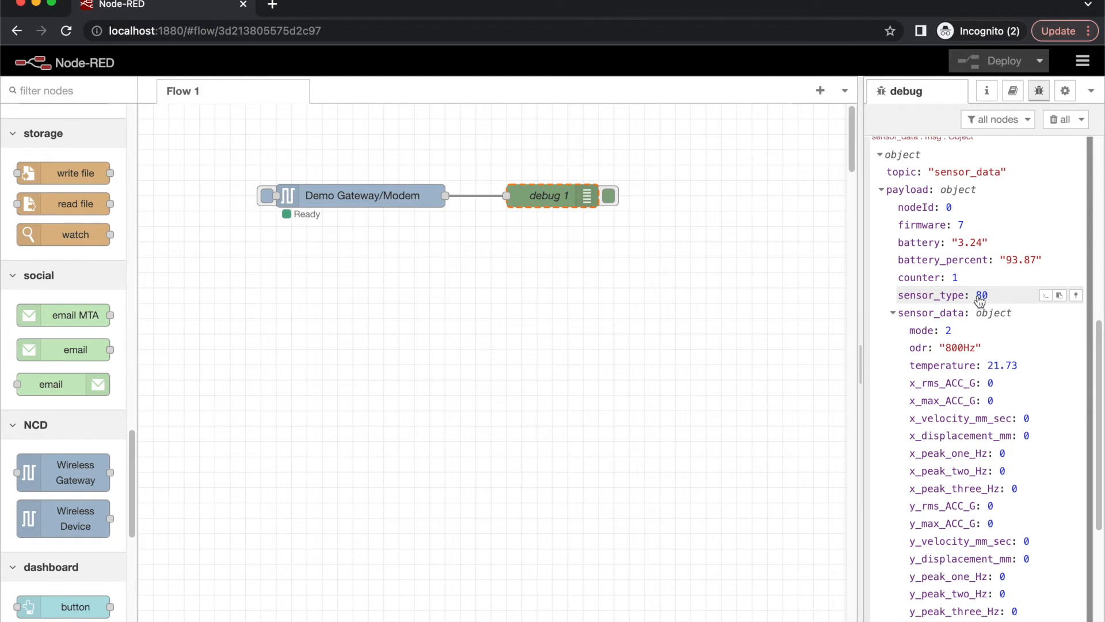
scroll(944, 334, down, 1)
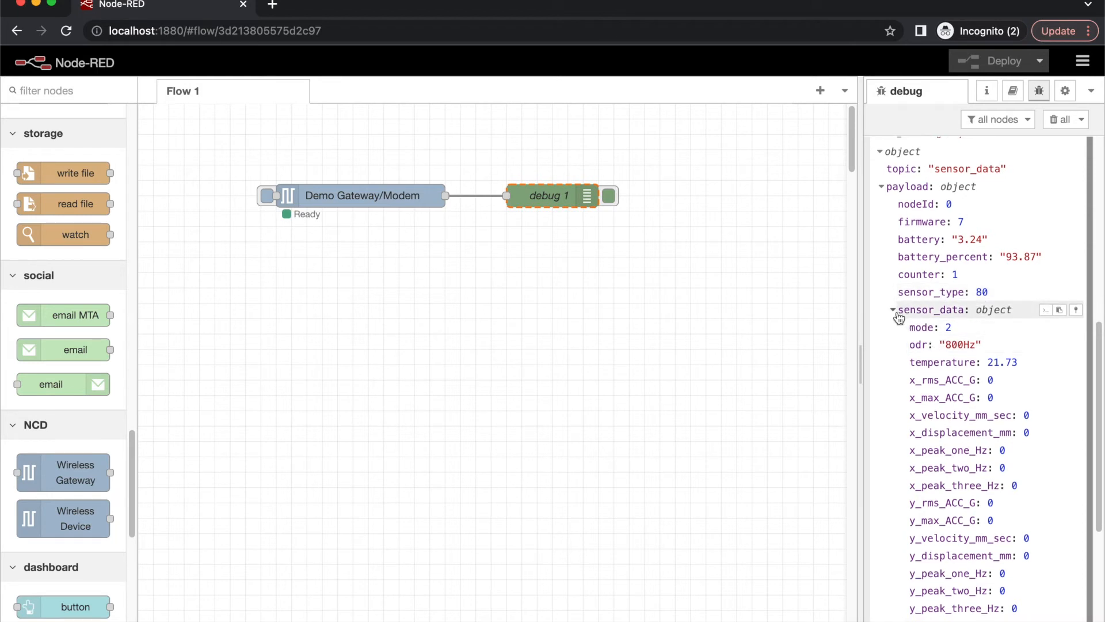
scroll(939, 331, down, 5)
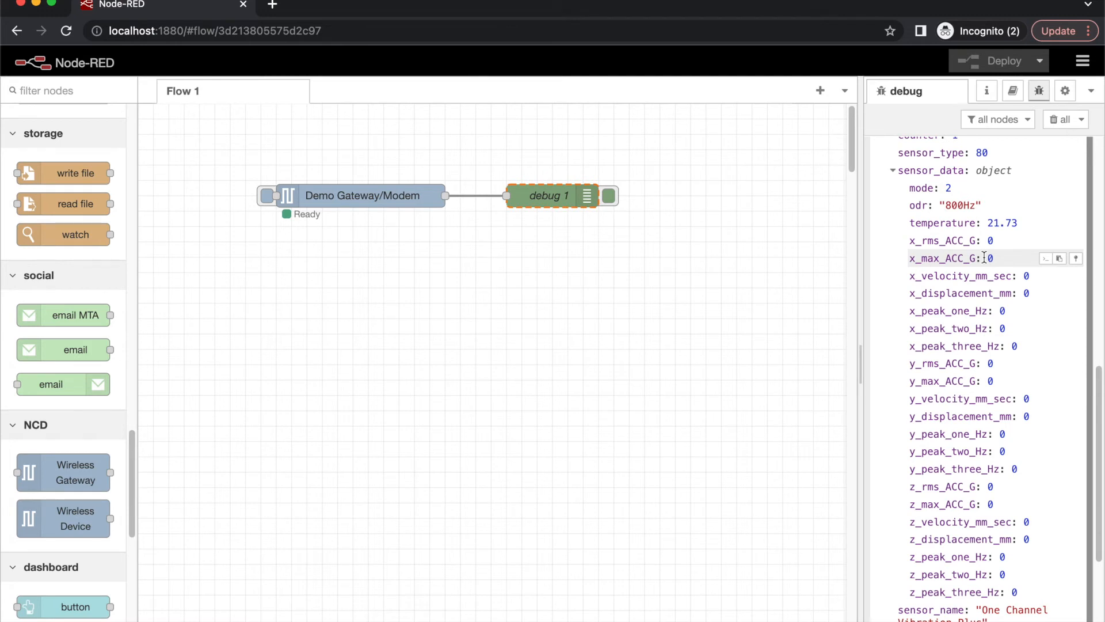
scroll(1001, 349, down, 2)
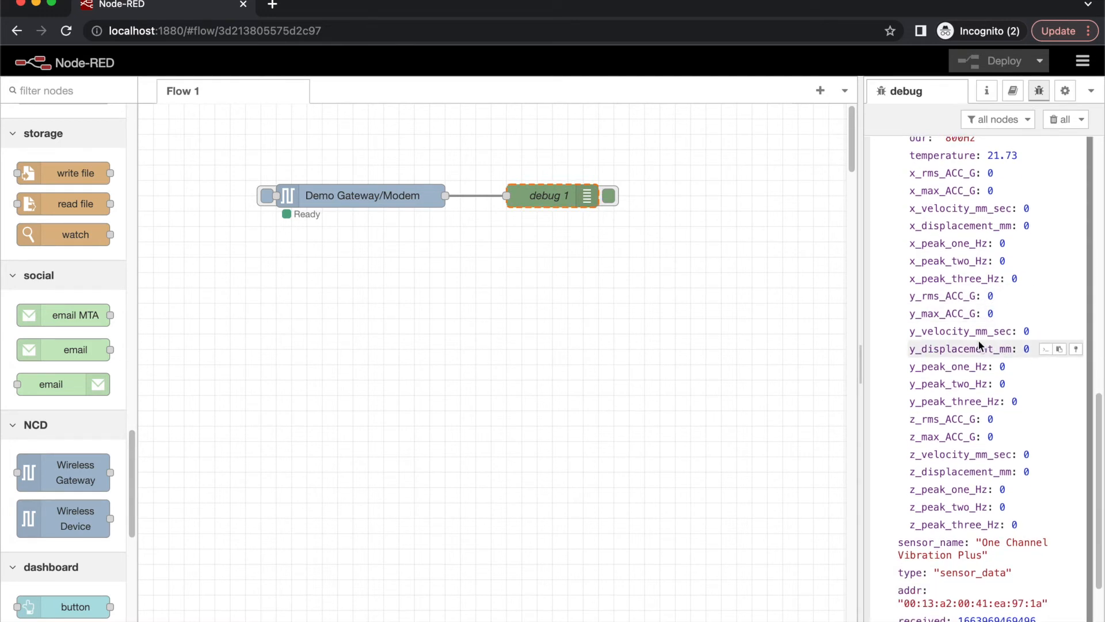
scroll(980, 346, up, 10)
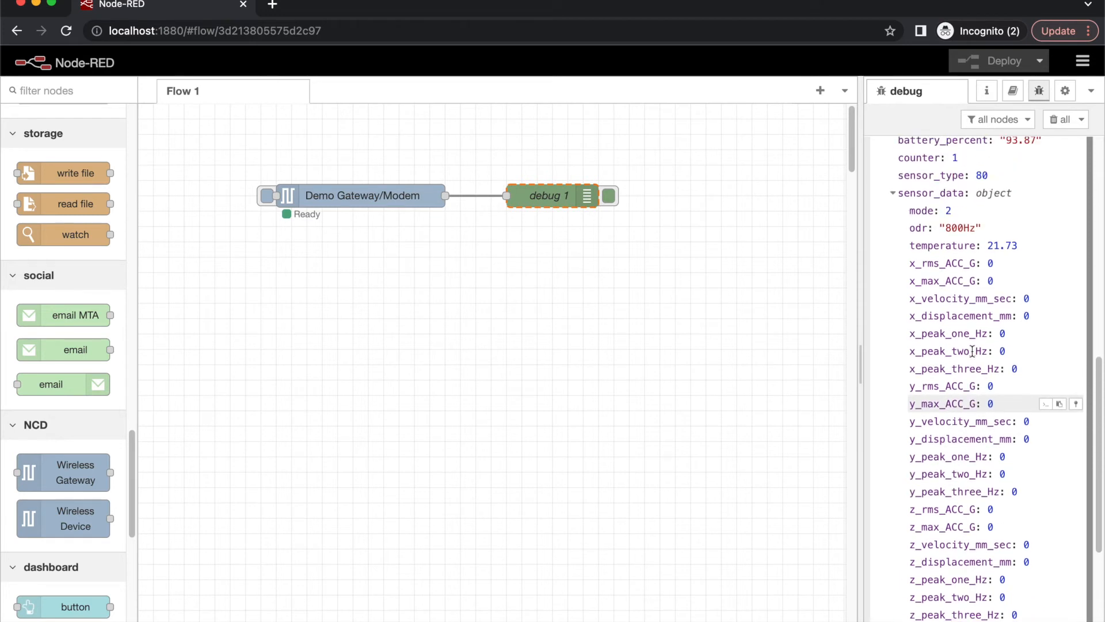
click(897, 473)
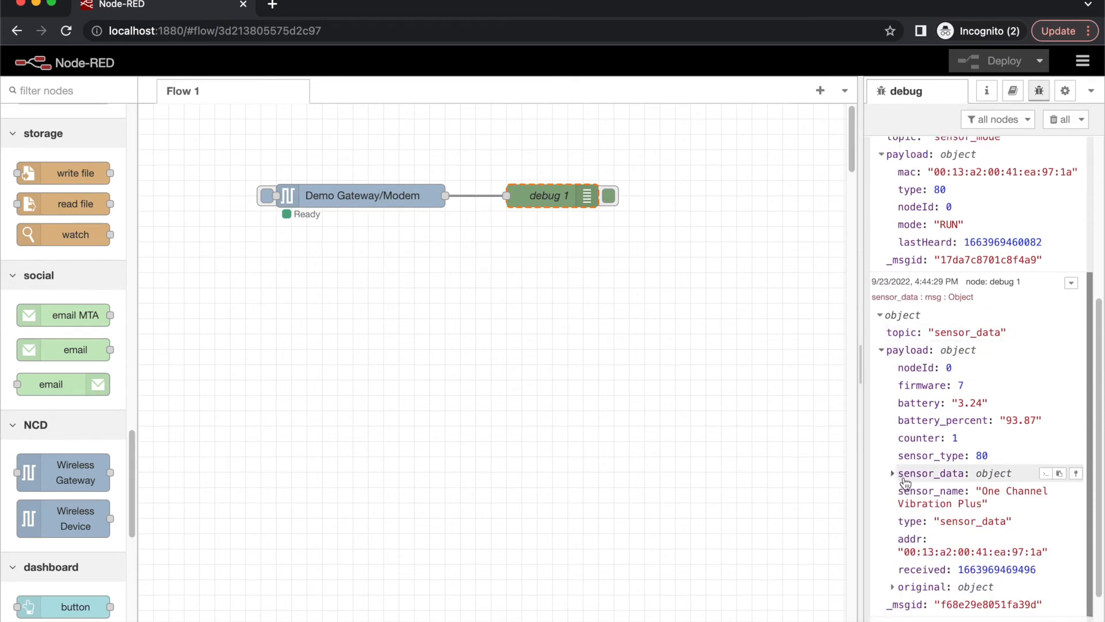
Step: Add a Wireless Device node below the gateway node and wire its output to a new debug node beside it
drag(73, 520, 345, 304)
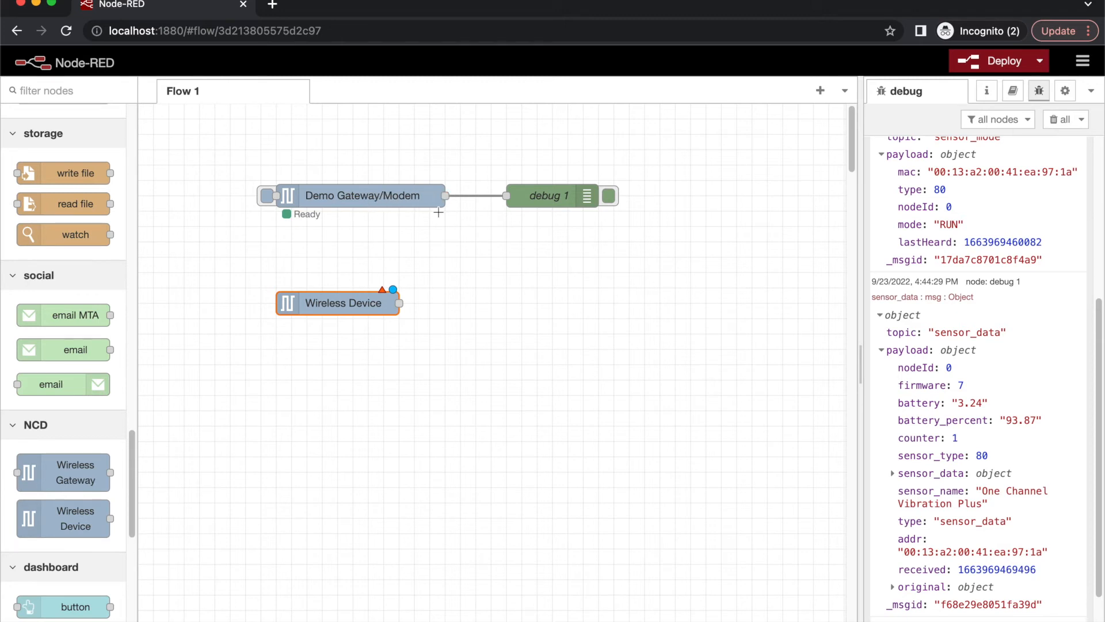
mouse_move(75, 489)
scroll(69, 206, up, 15)
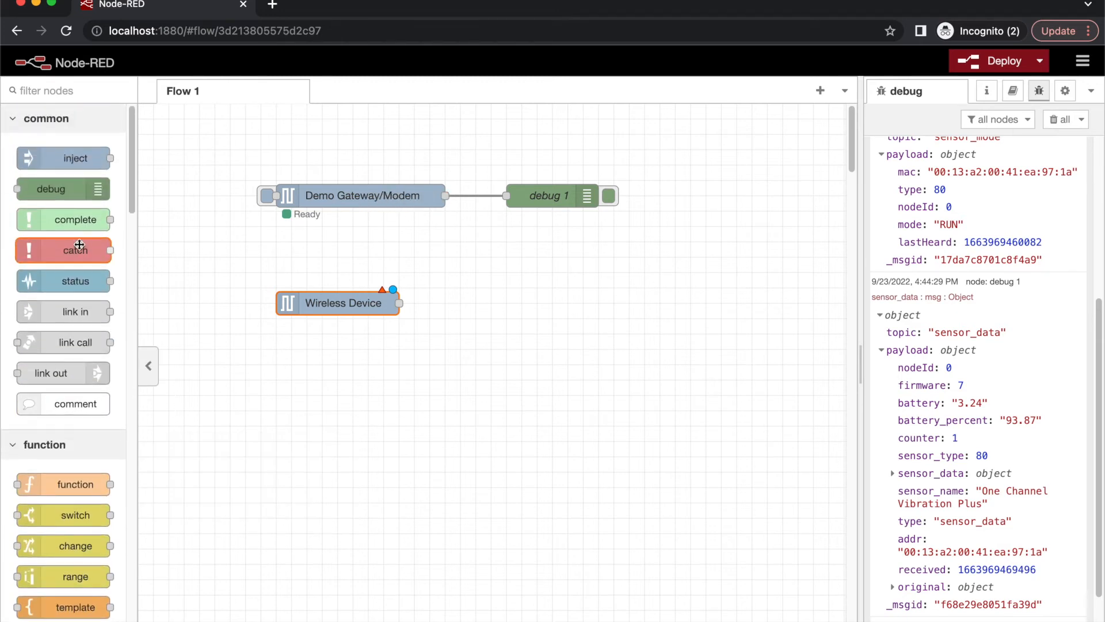
drag(69, 206, 552, 303)
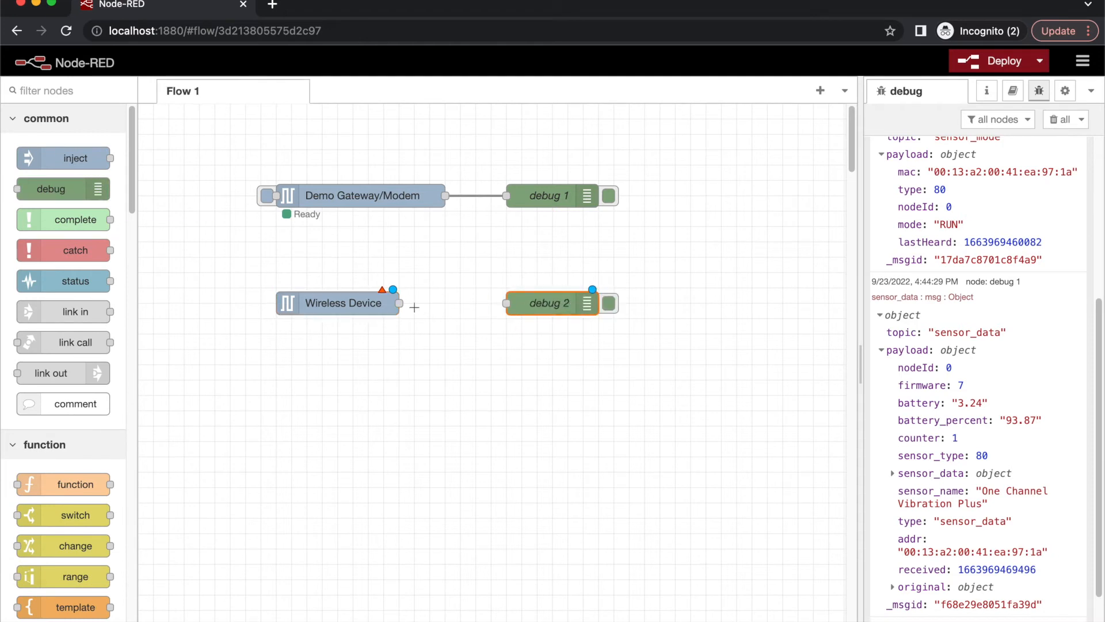
drag(399, 303, 507, 303)
Step: Open the Wireless Device node's properties and name it "Vibration sensor"
click(358, 308)
double_click(358, 308)
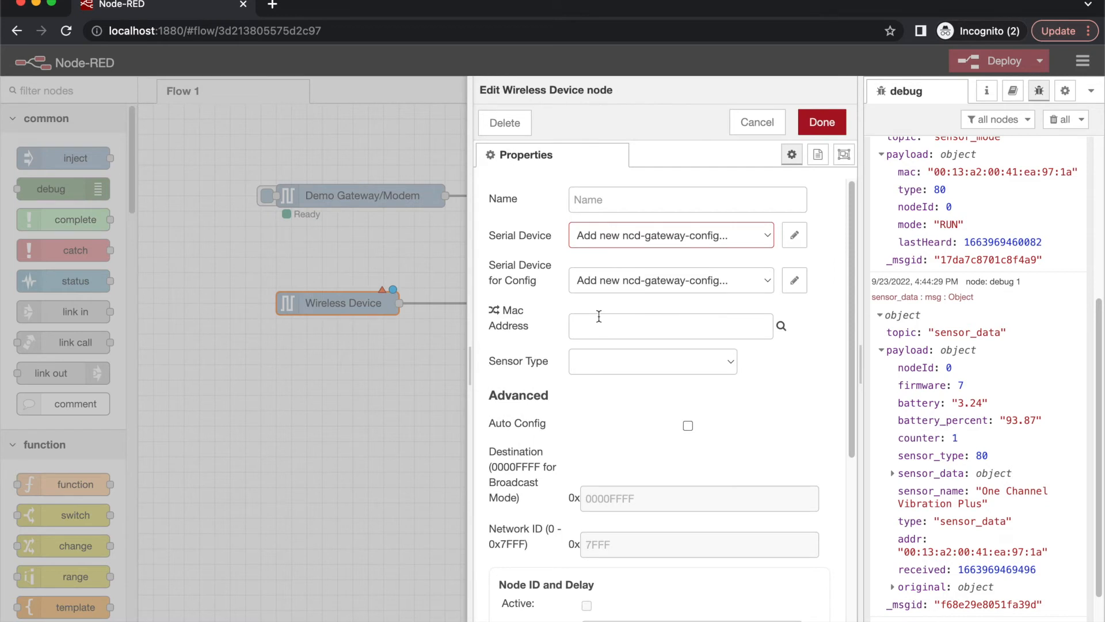
click(600, 210)
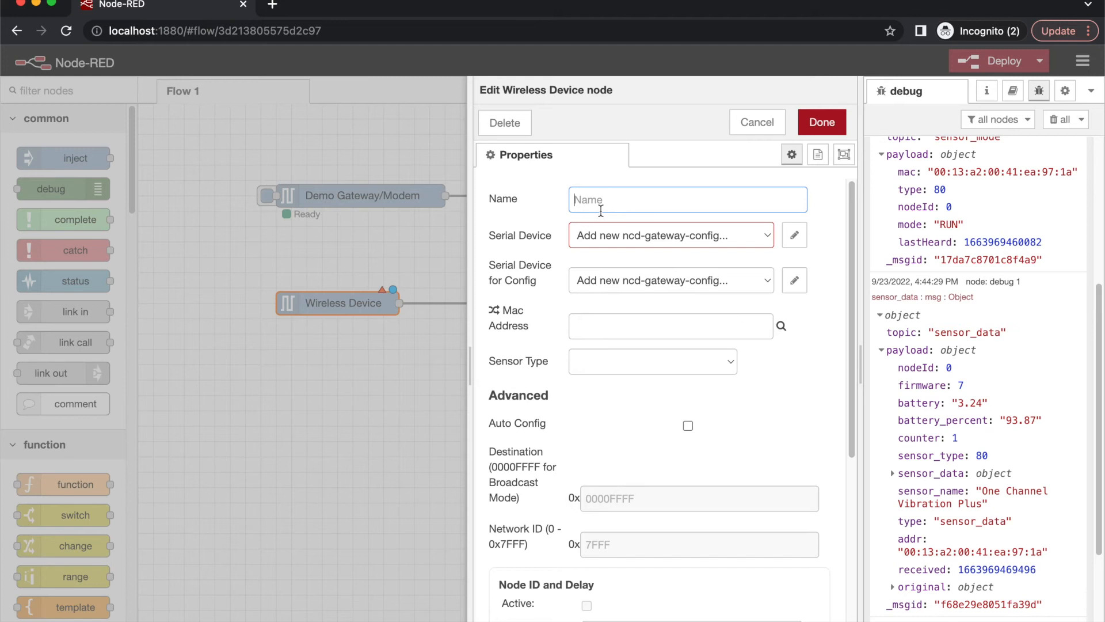
text(Vibration sensor)
Step: Set both the Serial Device and the Serial Device for Config to Demo USB Port
click(677, 243)
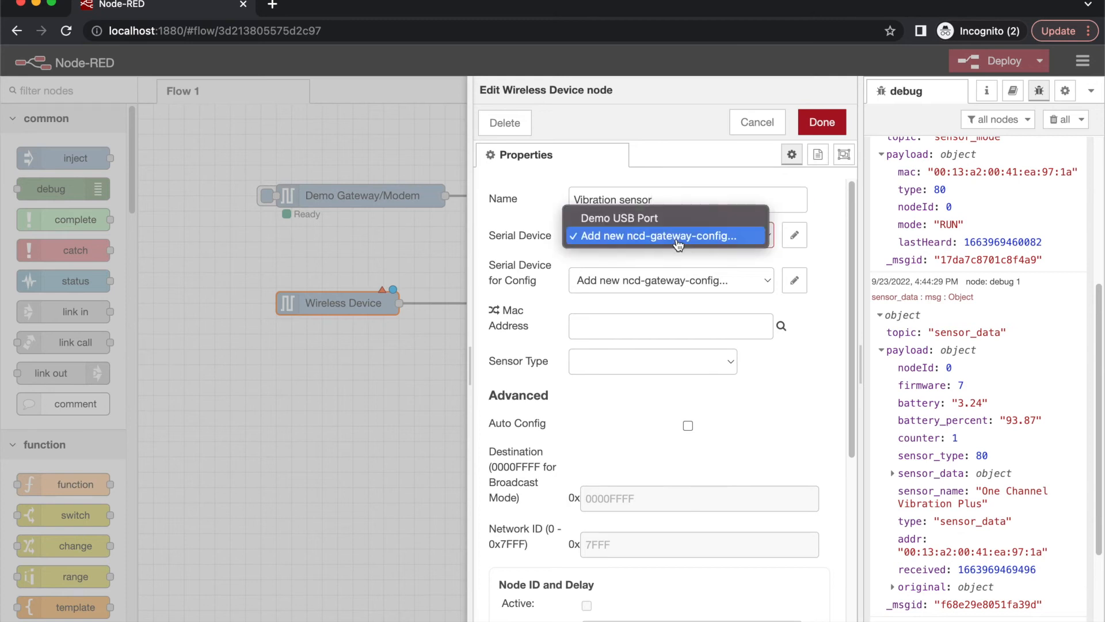
click(633, 224)
click(648, 282)
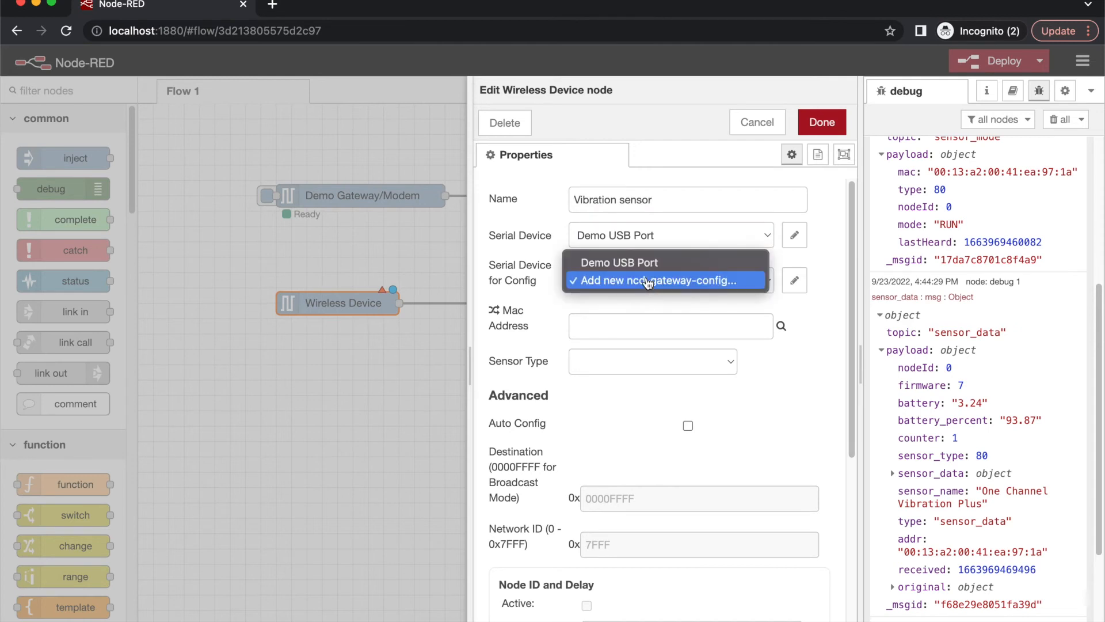
click(649, 263)
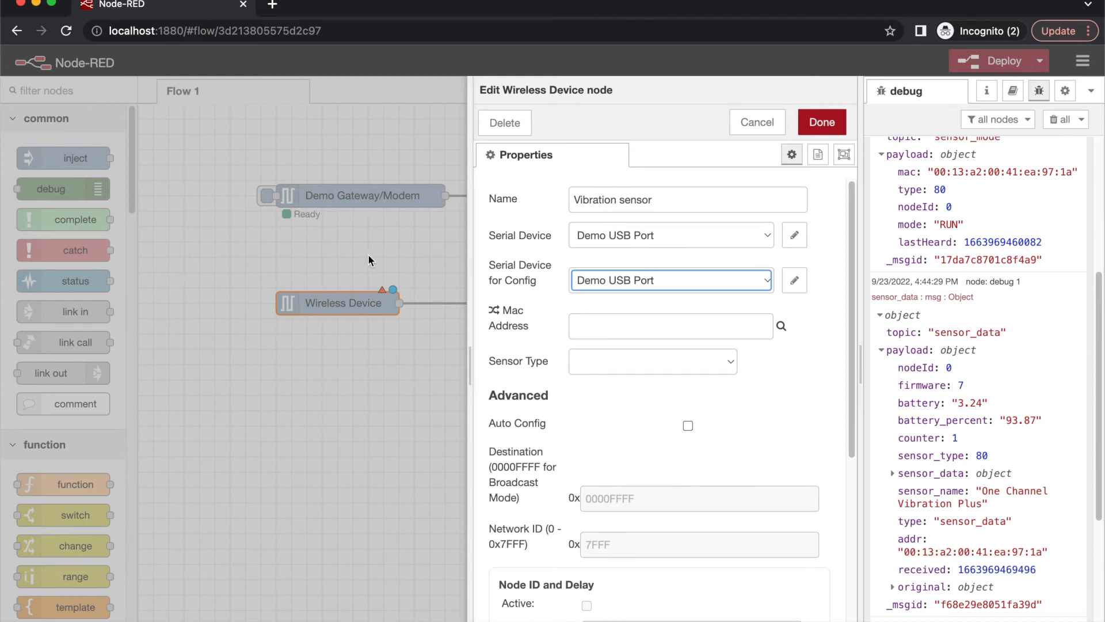
click(595, 286)
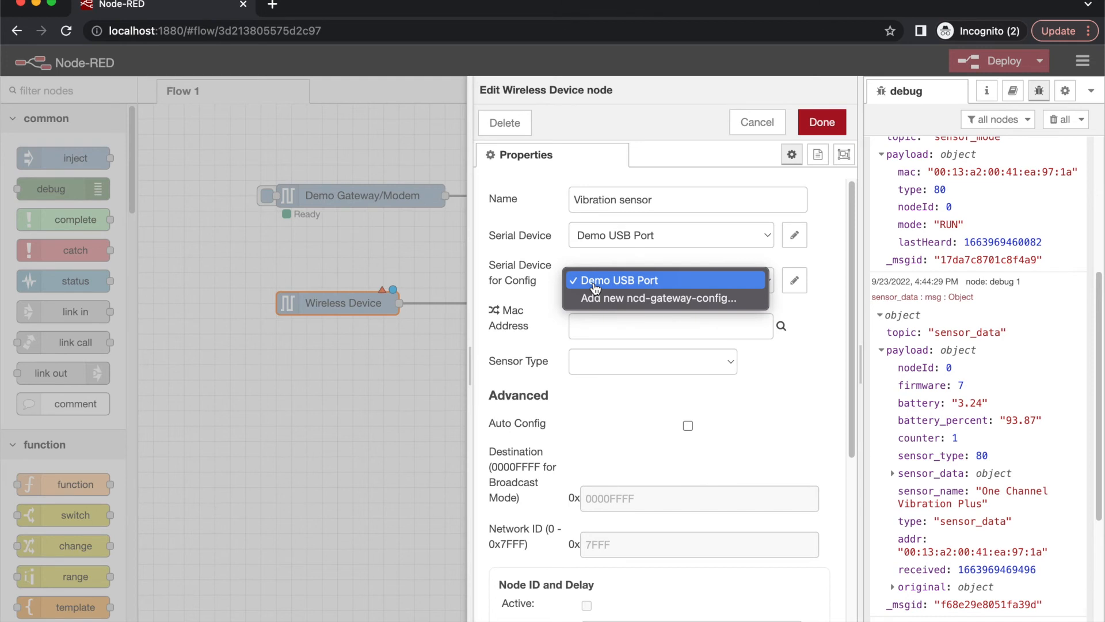
click(538, 345)
click(669, 274)
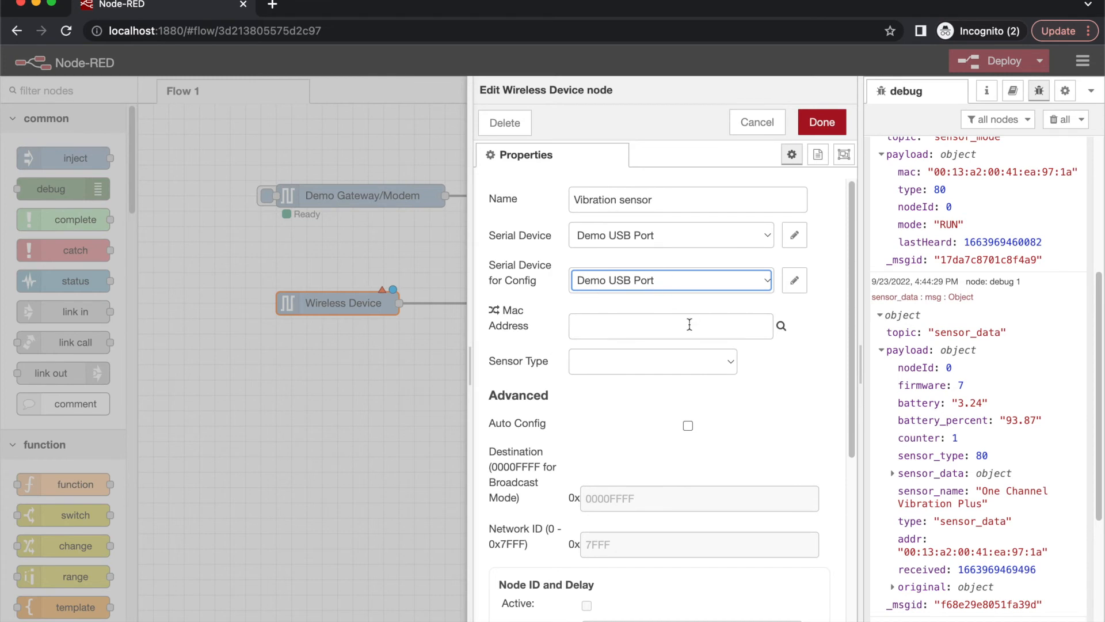
Step: Search for the sensor's MAC address and set the sensor type to One Channel Vibration Plus
click(782, 325)
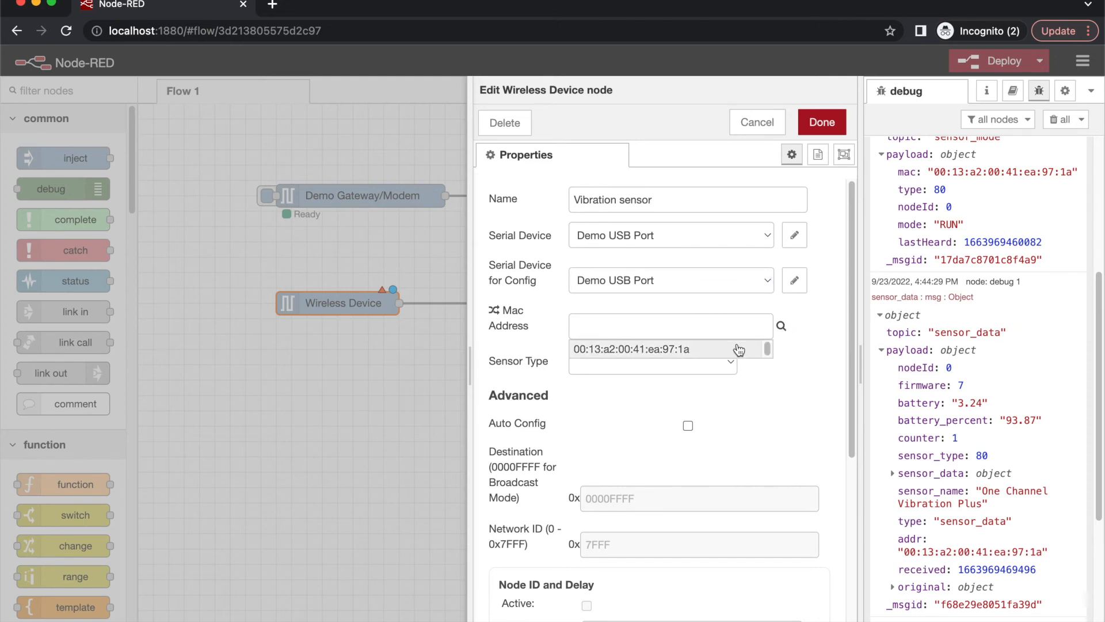
mouse_move(1062, 184)
click(728, 363)
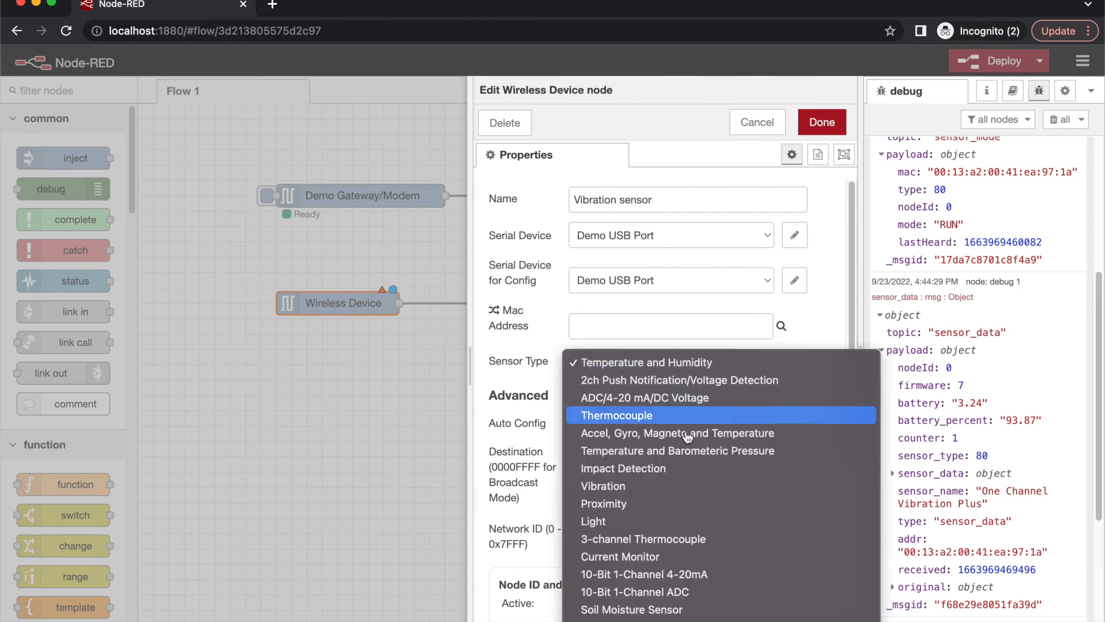
scroll(697, 467, down, 10)
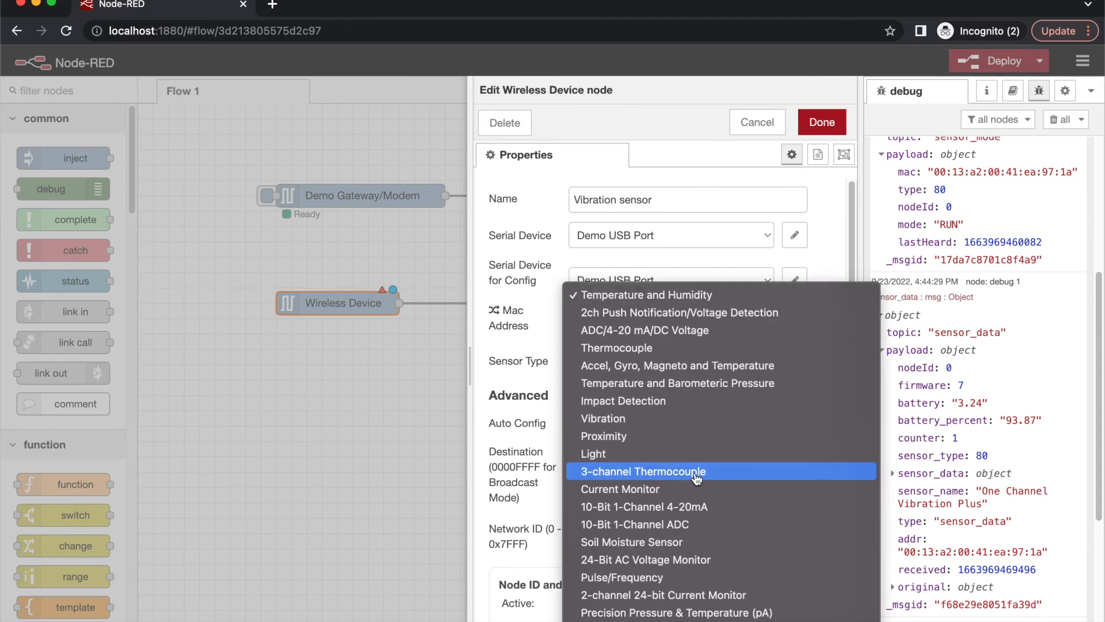
scroll(692, 480, down, 15)
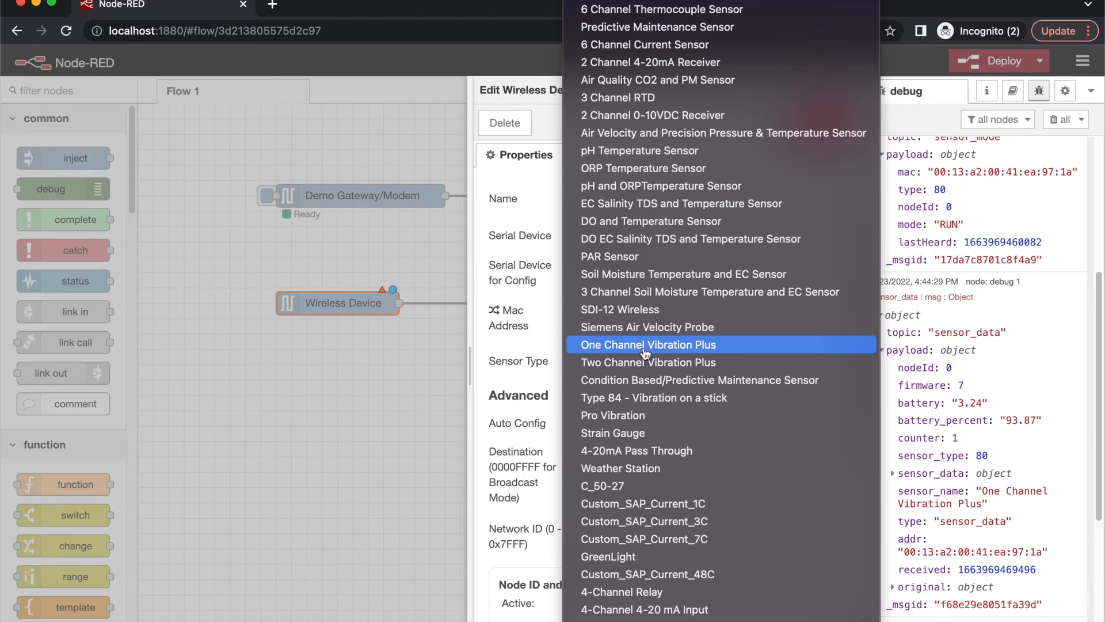
click(646, 351)
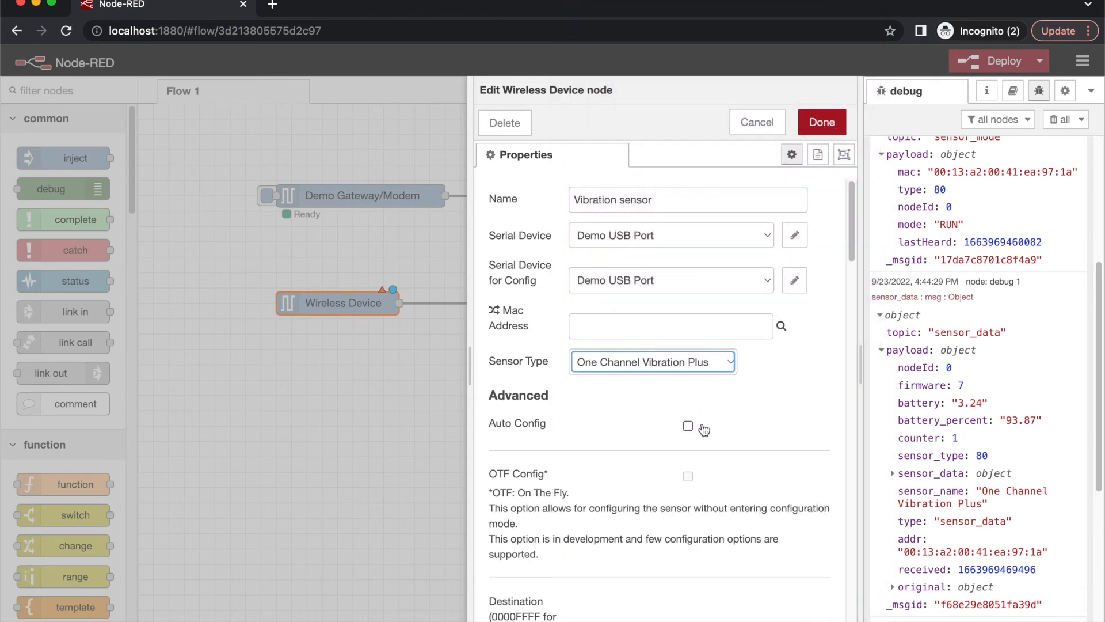
scroll(704, 429, down, 2)
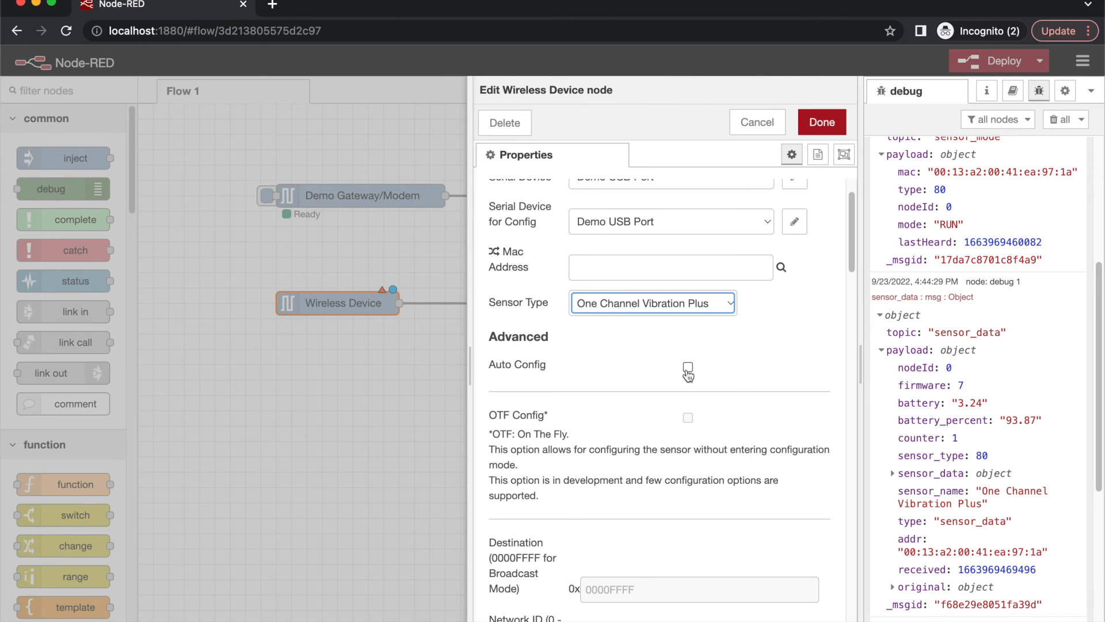
scroll(699, 410, down, 5)
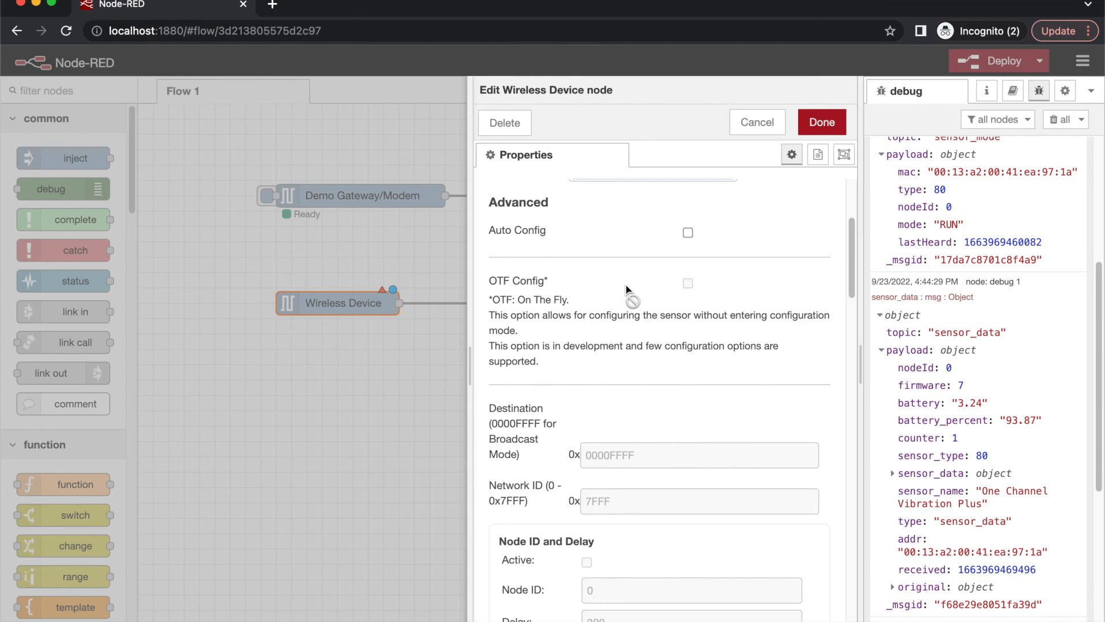
Step: Review the advanced settings of the Wireless Device node and save its edited properties
scroll(632, 289, down, 1)
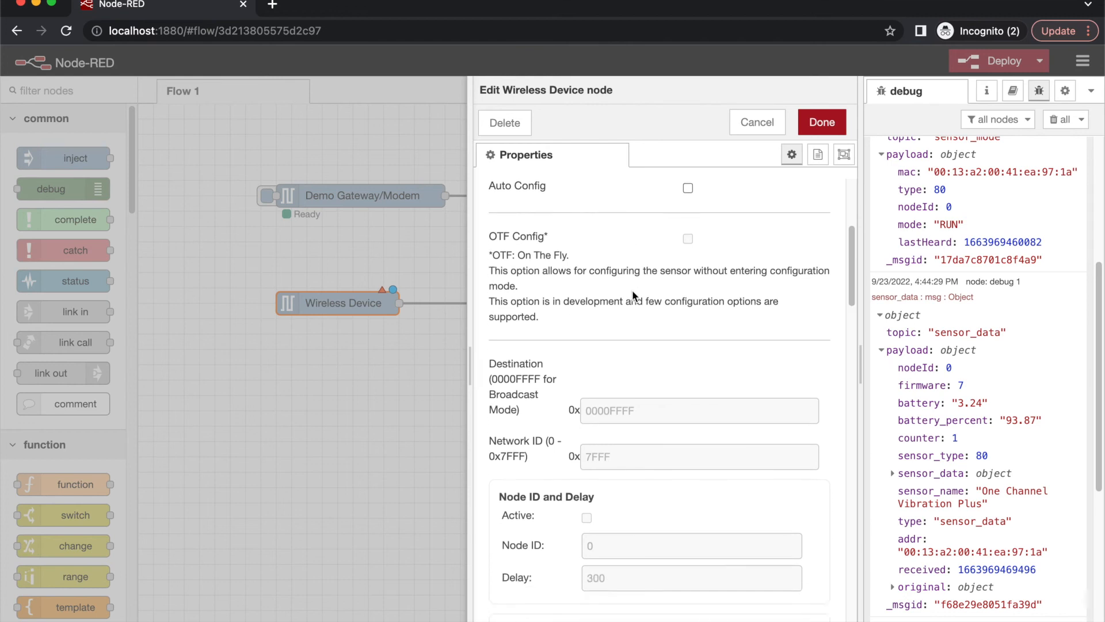
scroll(632, 291, up, 5)
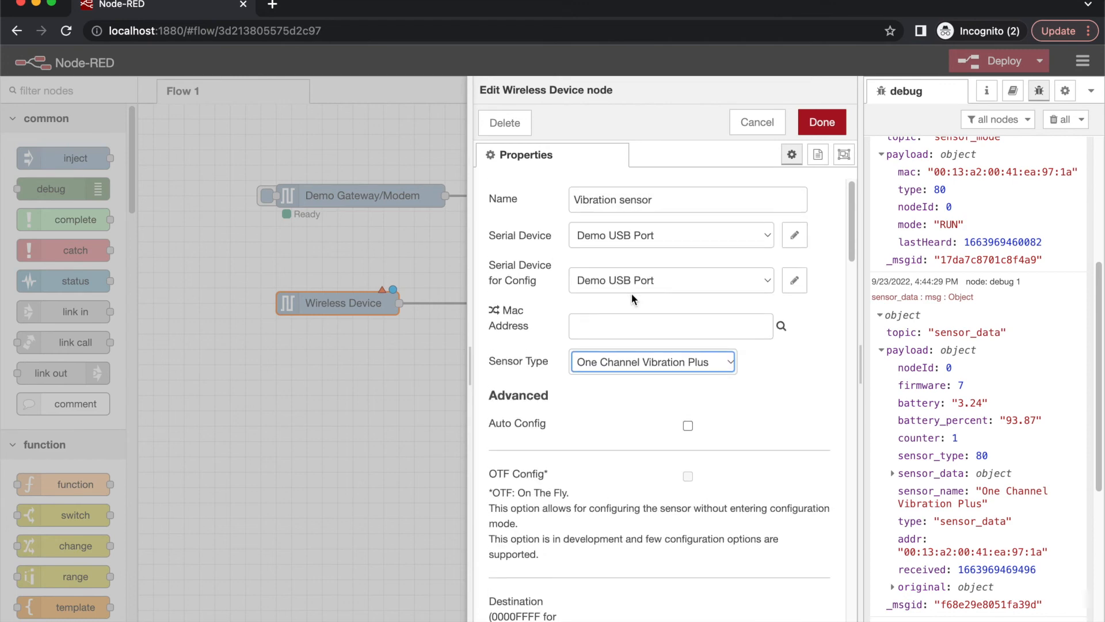
click(825, 124)
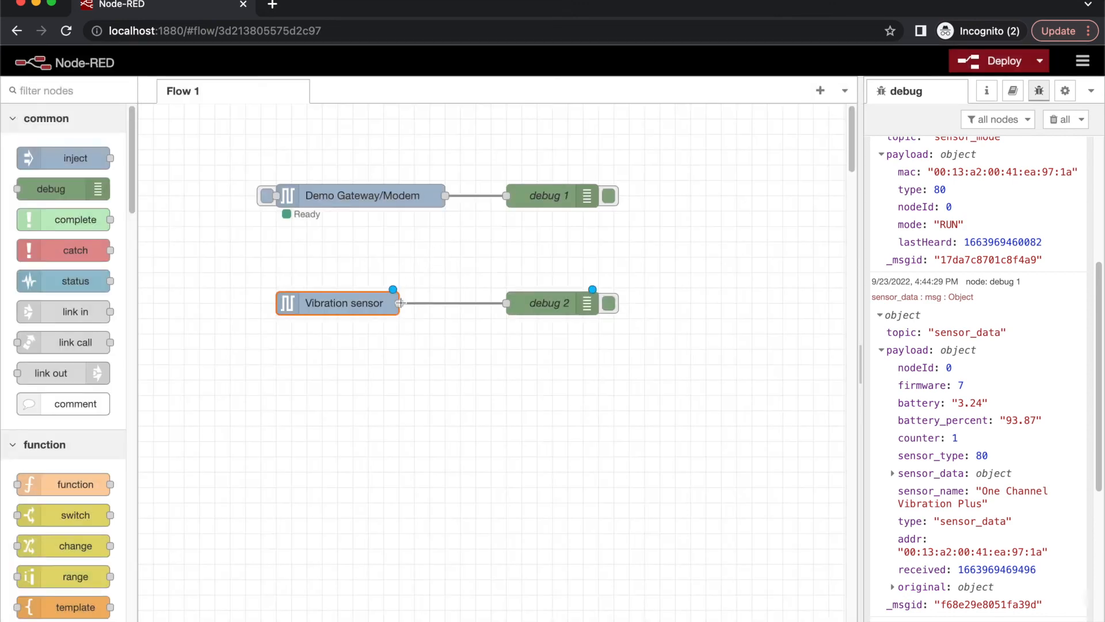
Step: Set the debug 2 node to output the complete msg object and deploy the flow
double_click(546, 303)
click(587, 200)
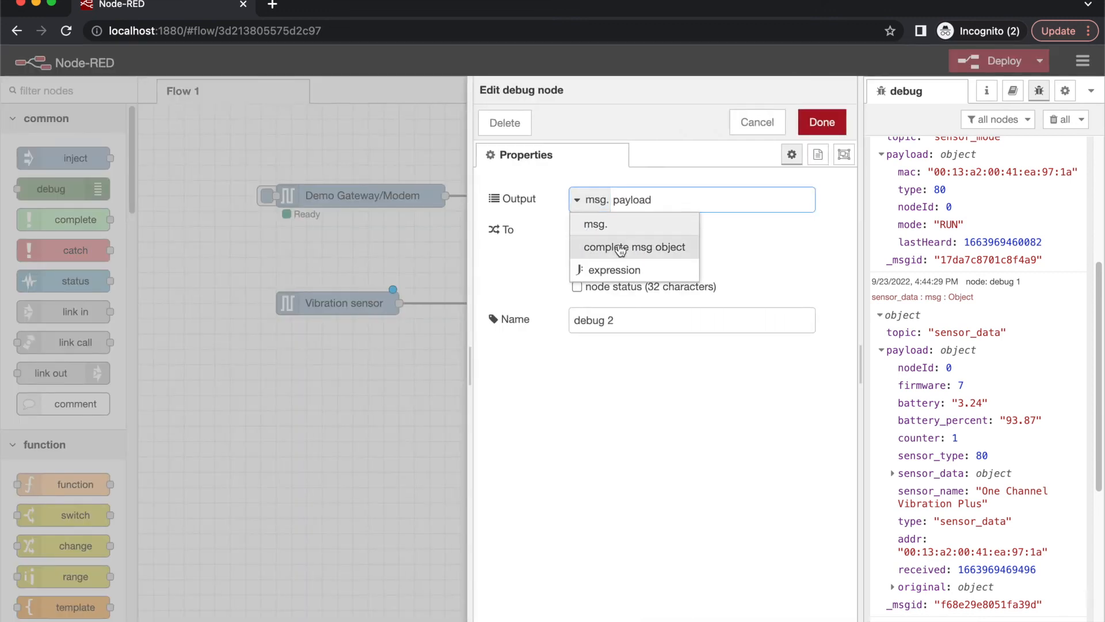
click(626, 249)
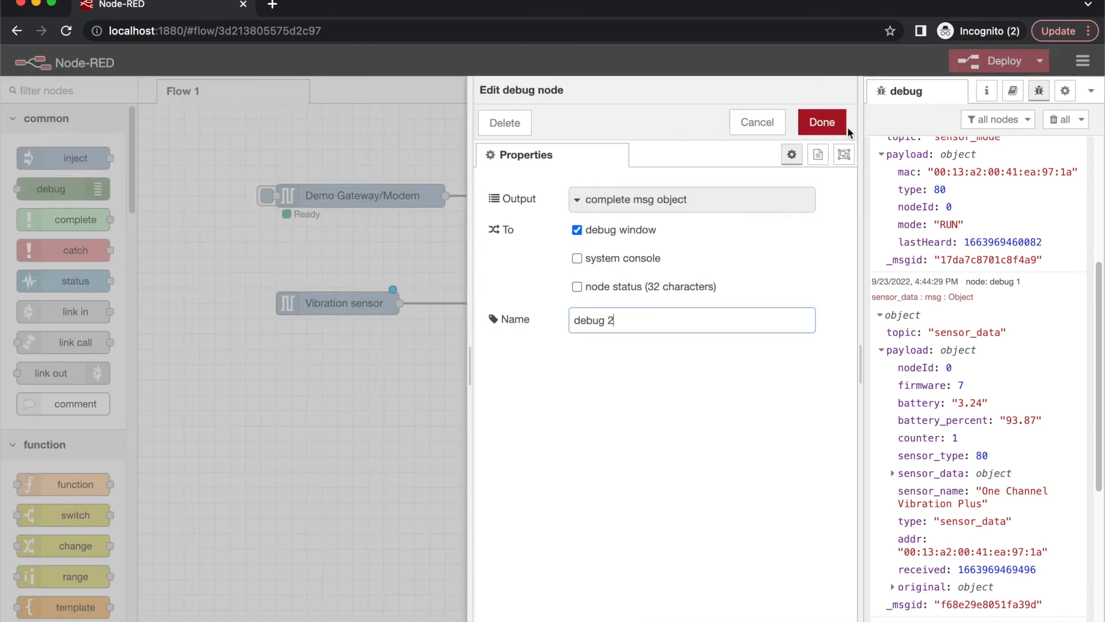
click(822, 122)
click(988, 63)
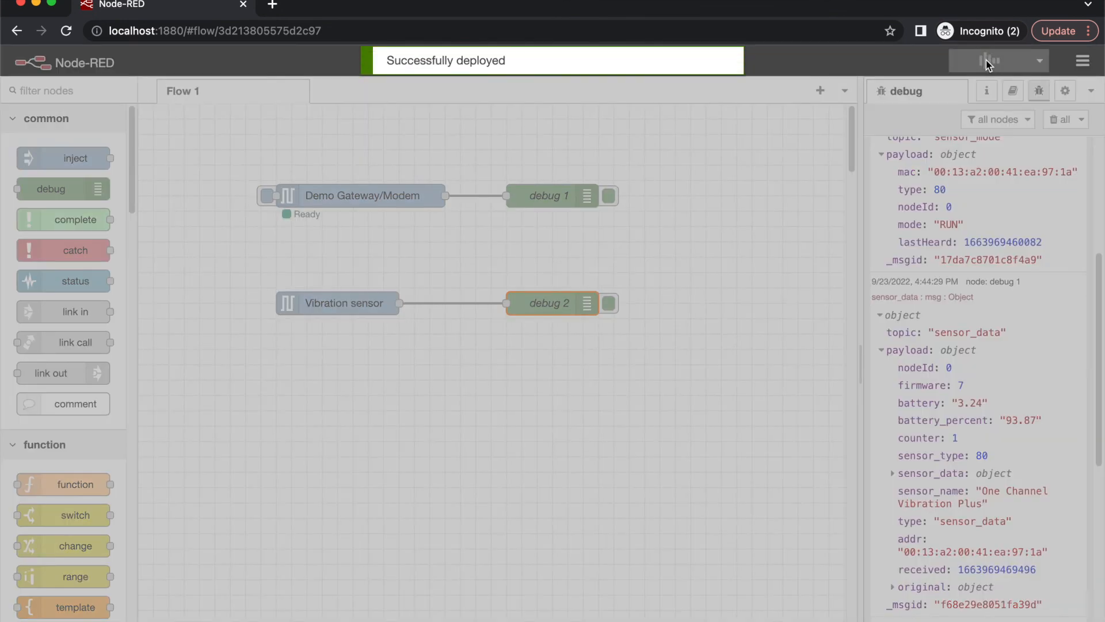
Step: Clear the old debug messages and expand the new sensor_mode message from debug 1, including its payload, to examine the sensor's reported mode
click(1057, 126)
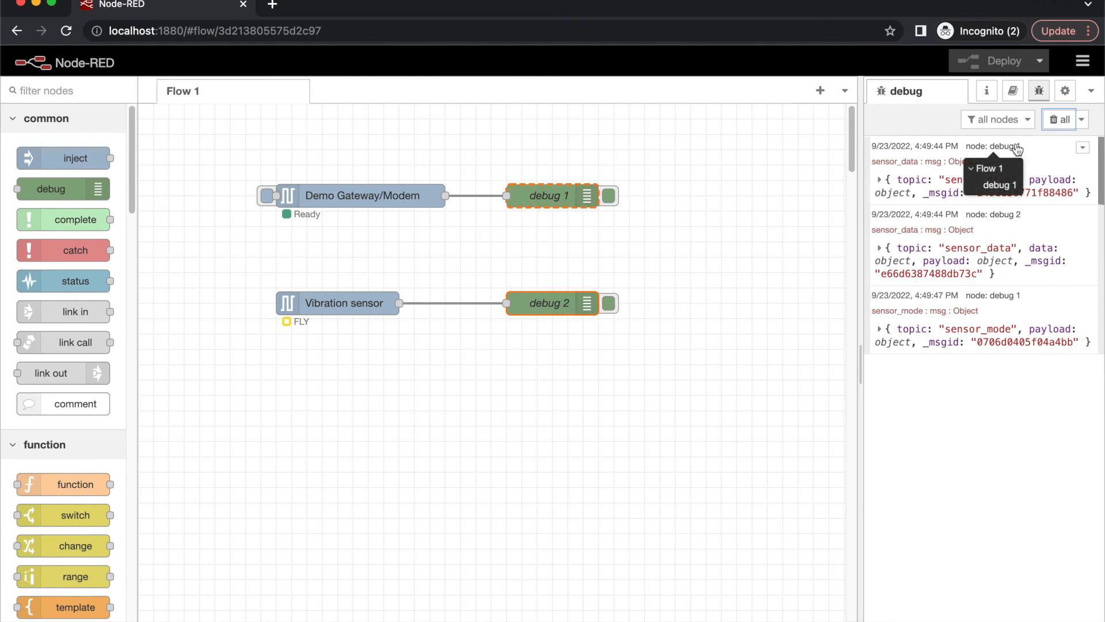
click(1007, 218)
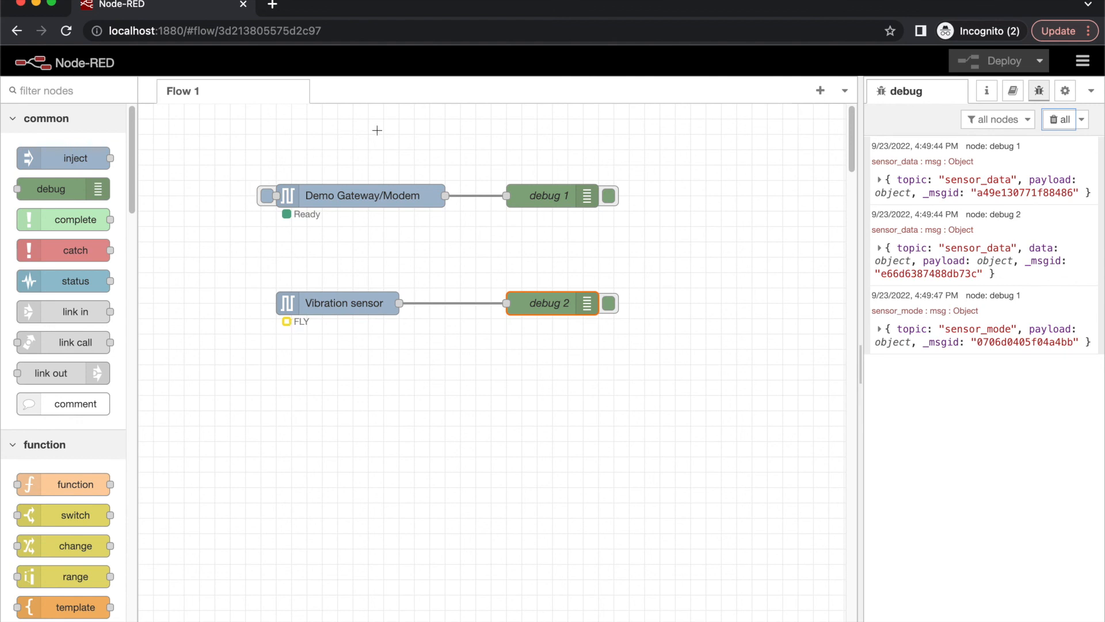
click(916, 329)
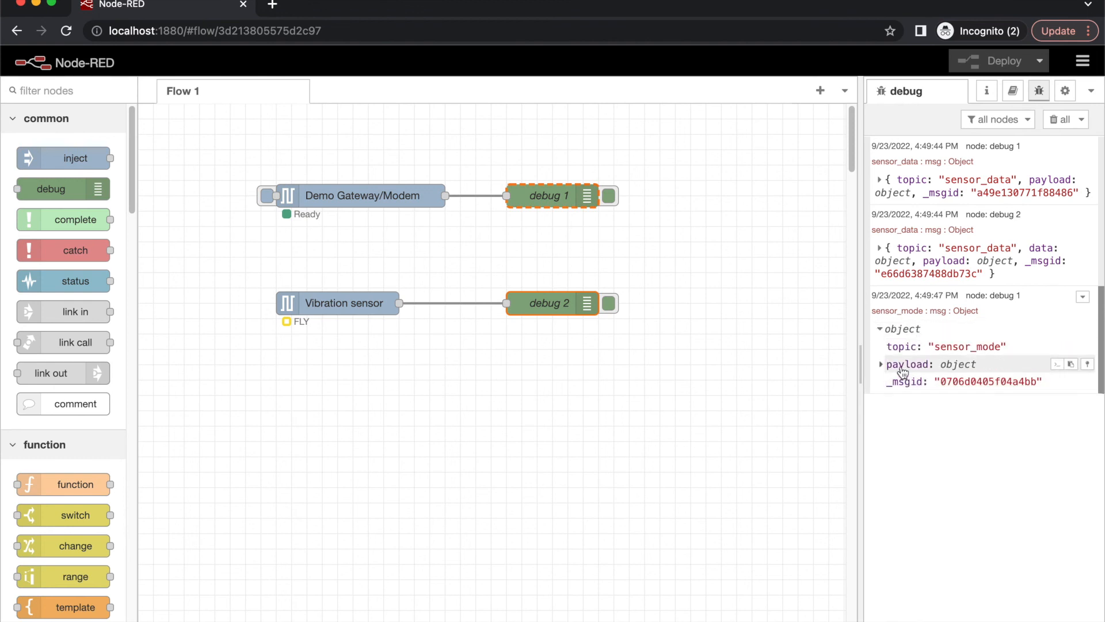
click(907, 365)
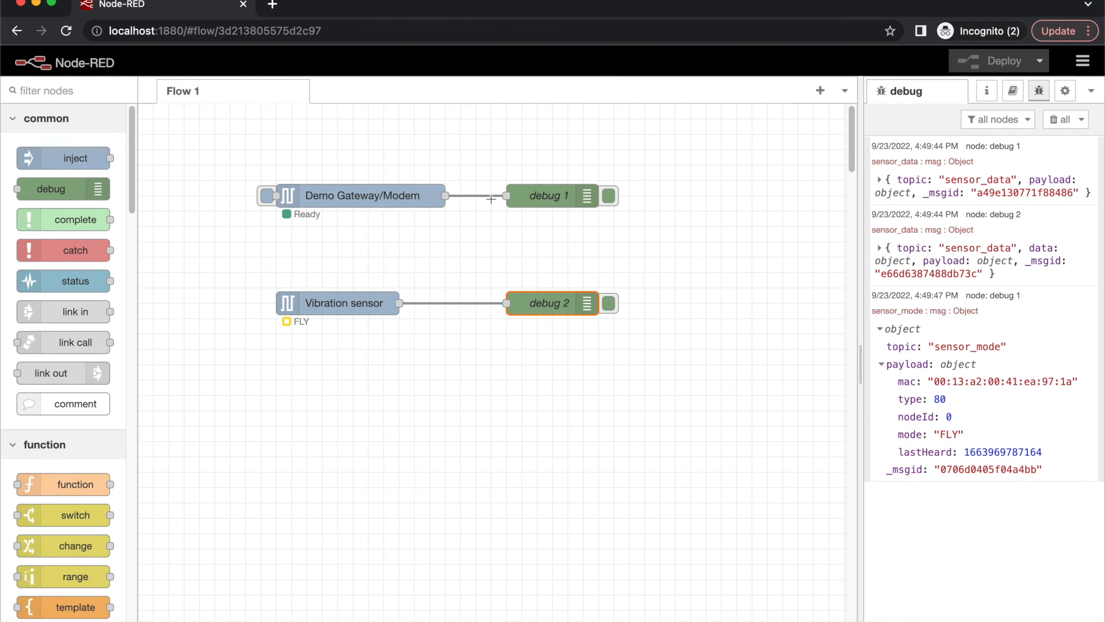
click(344, 311)
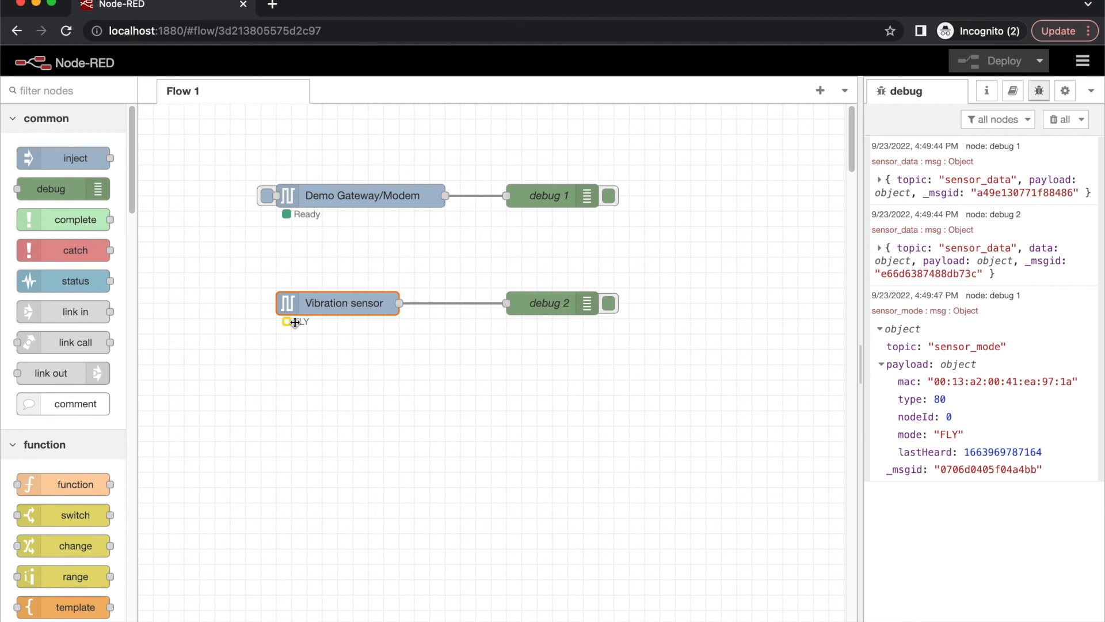